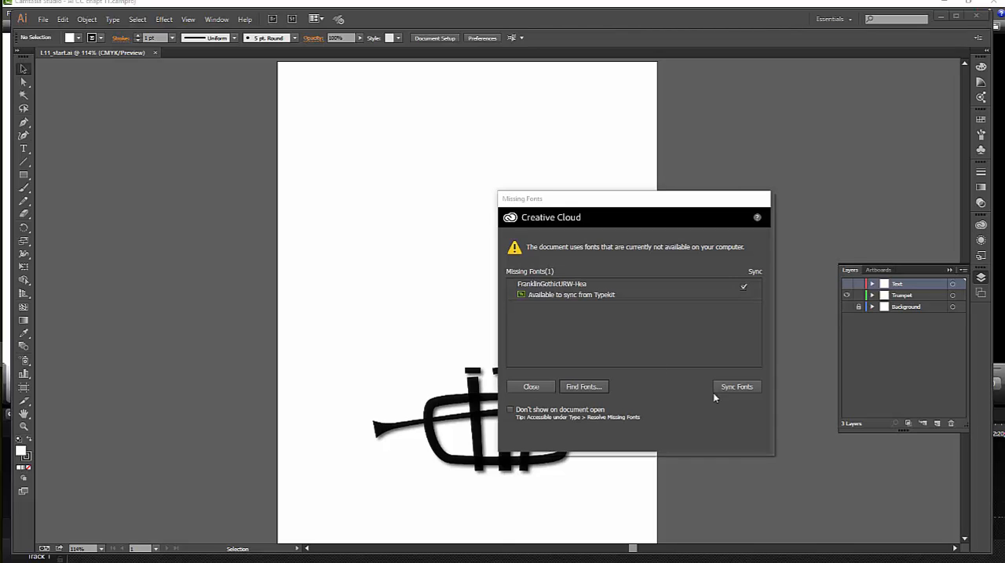
Dismiss the missing fonts warning and open Find Font with replacement fonts taken from System.
left_click(533, 385)
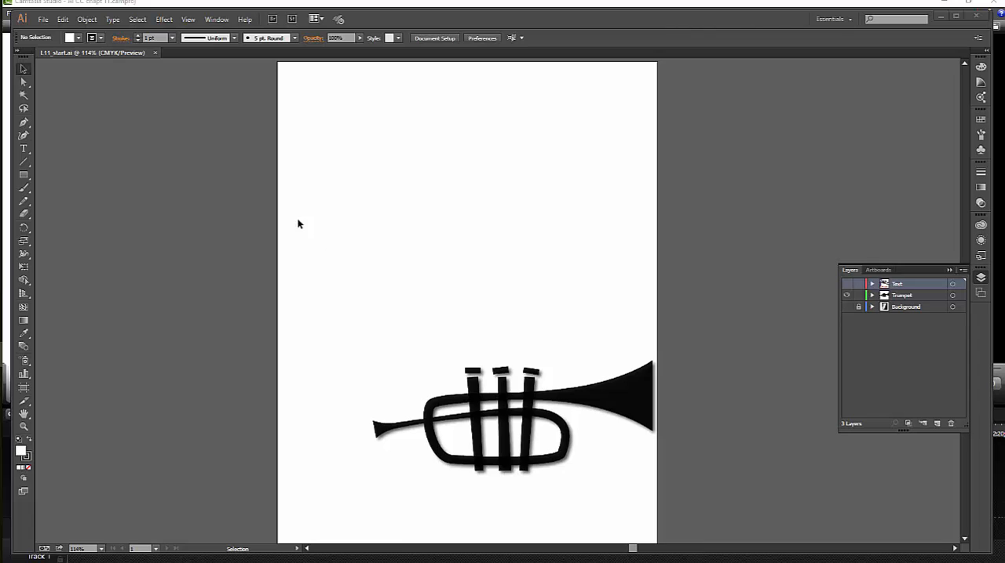
left_click(114, 21)
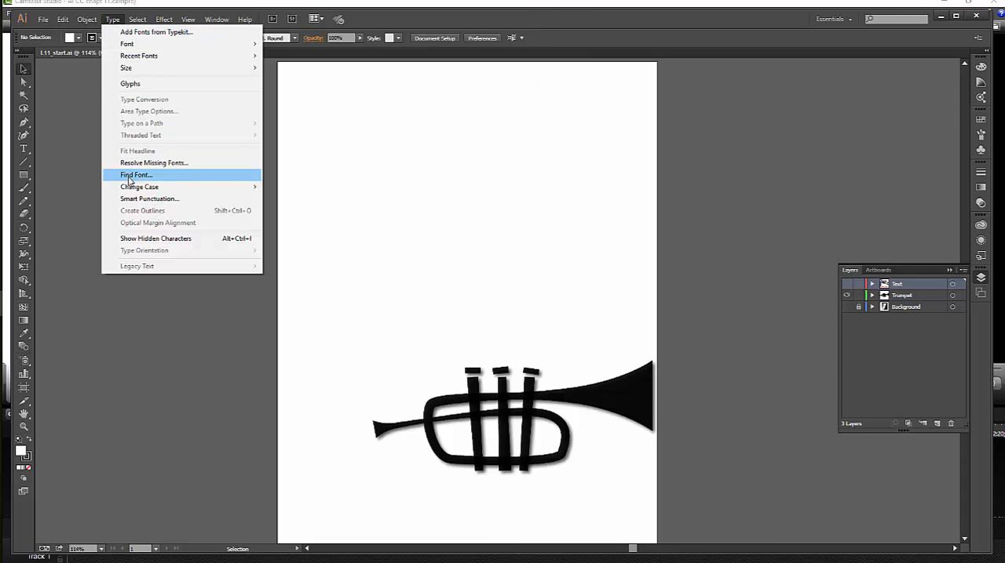
left_click(128, 175)
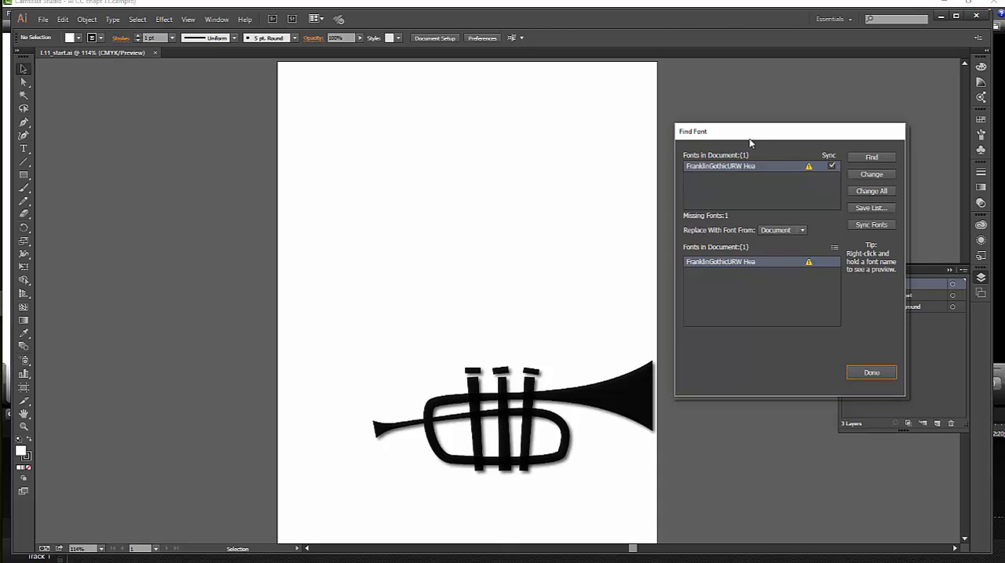
left_click_drag(753, 134, 570, 118)
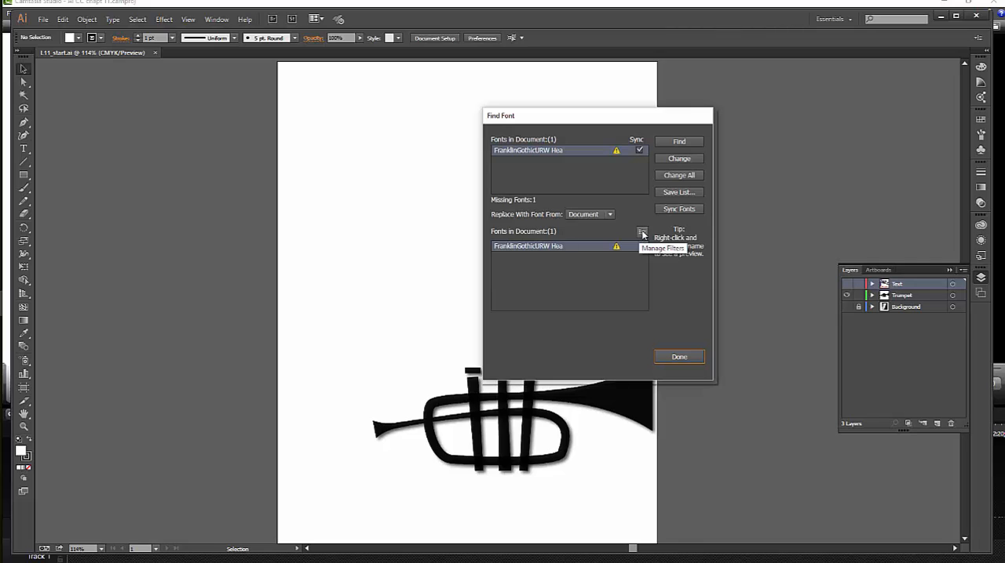
left_click(608, 214)
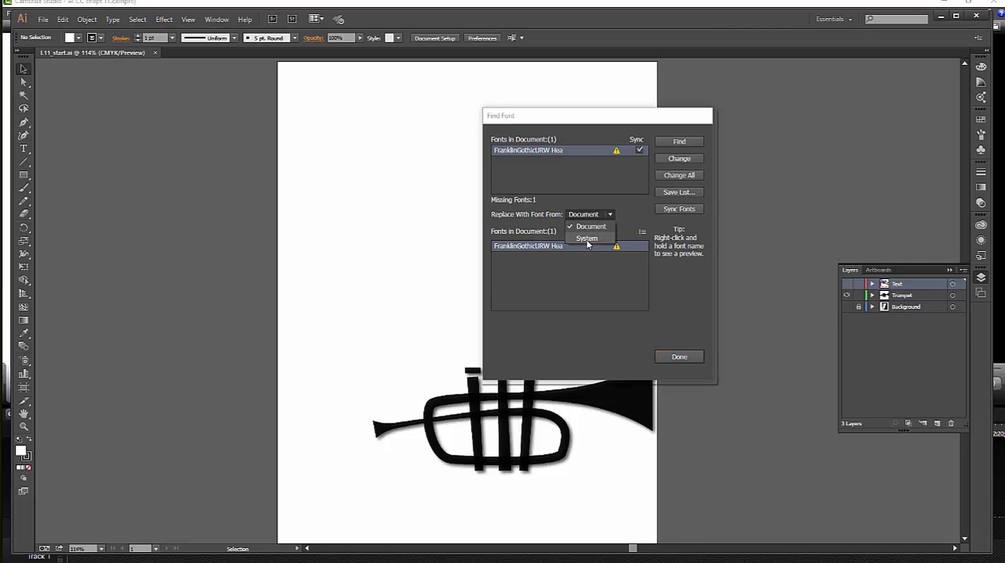
left_click(585, 239)
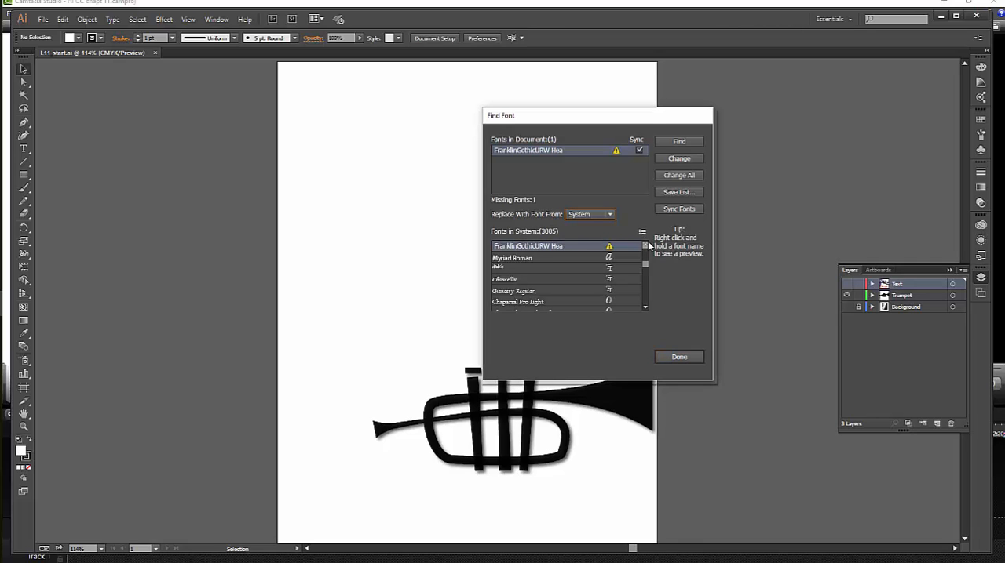
Browse the system fonts for a Franklin Gothic substitute, highlight Franklin Gothic ITC Book BT, and close Find Font.
left_click_drag(644, 264, 644, 274)
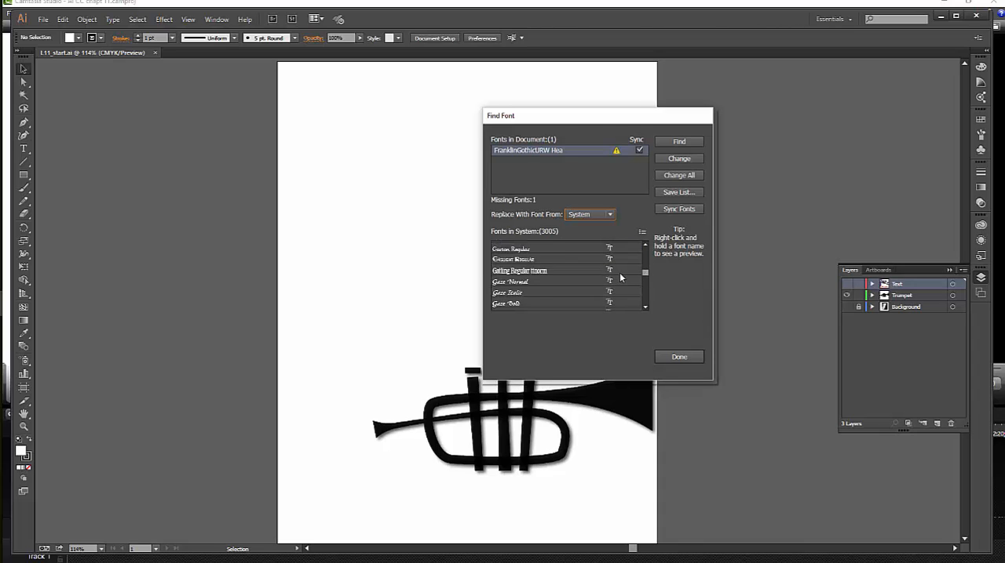
scroll(620, 278, "down", 1)
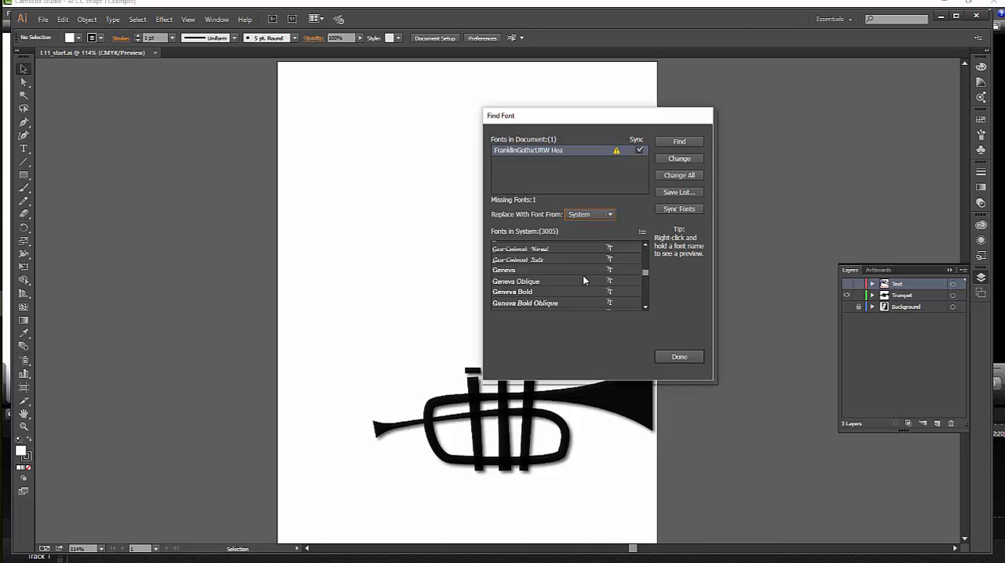
scroll(582, 277, "up", 3)
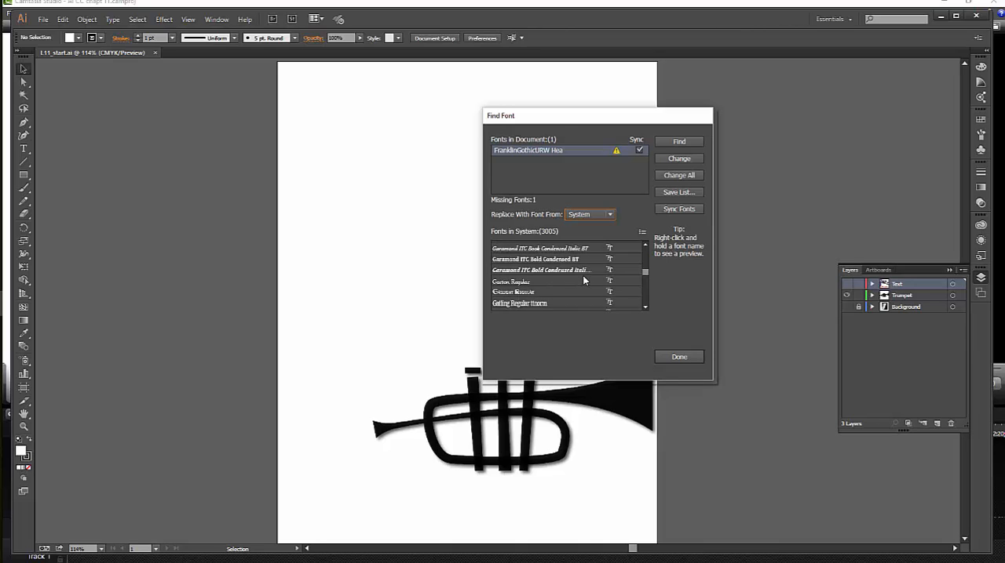
scroll(584, 280, "up", 2)
scroll(583, 280, "up", 1)
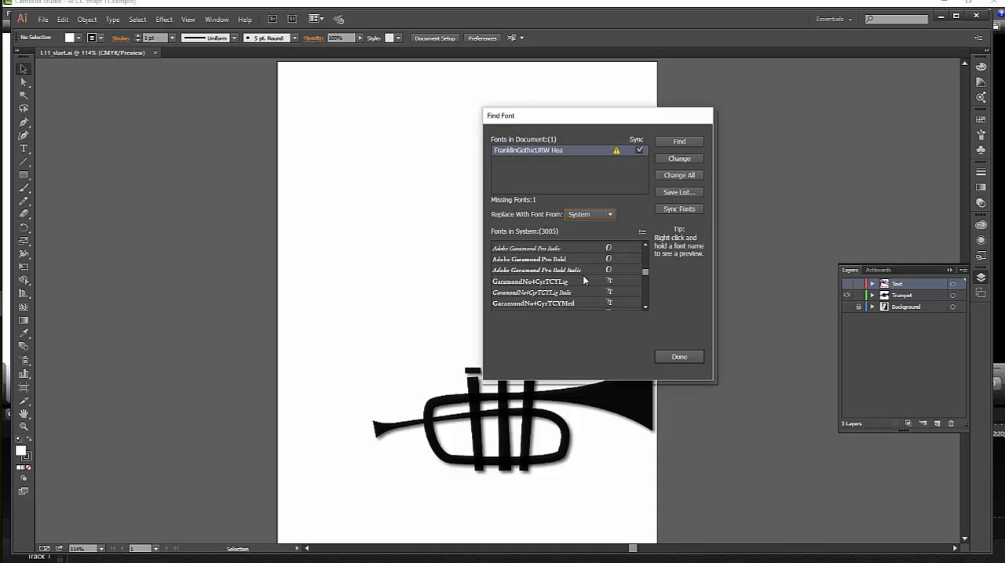
scroll(583, 280, "up", 5)
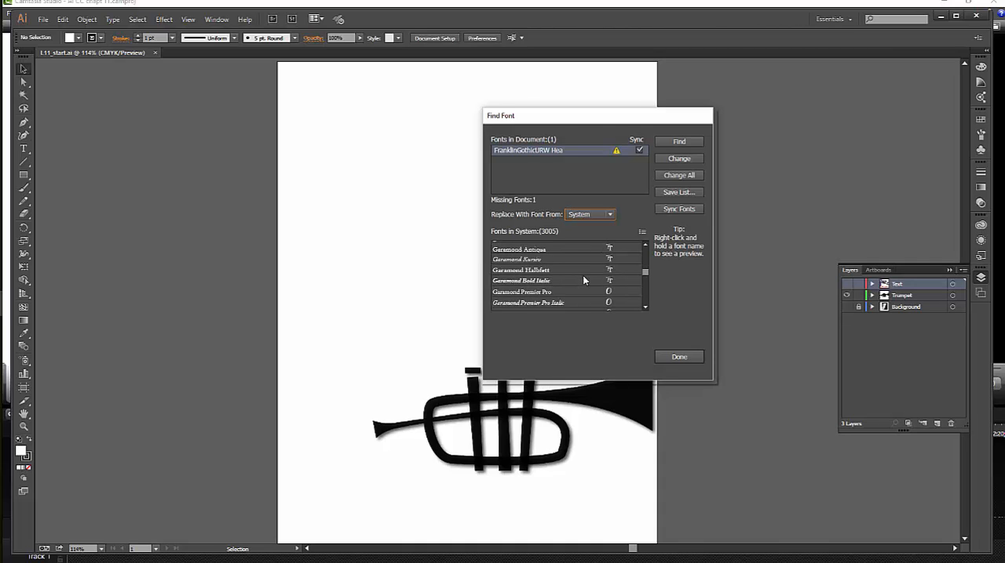
scroll(583, 280, "up", 1)
scroll(583, 281, "up", 3)
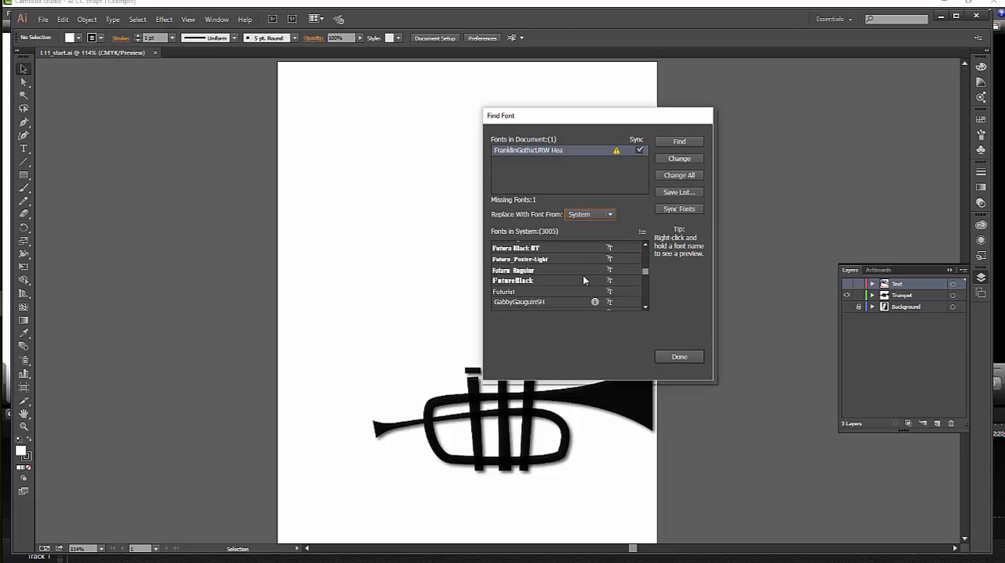
scroll(583, 280, "up", 1)
scroll(583, 280, "up", 1)
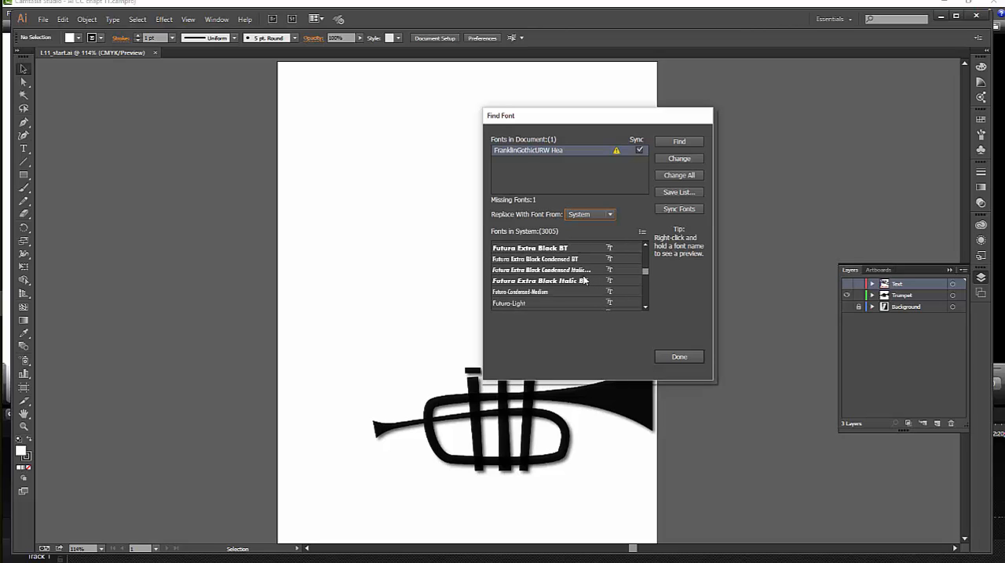
scroll(583, 280, "up", 1)
scroll(583, 281, "up", 4)
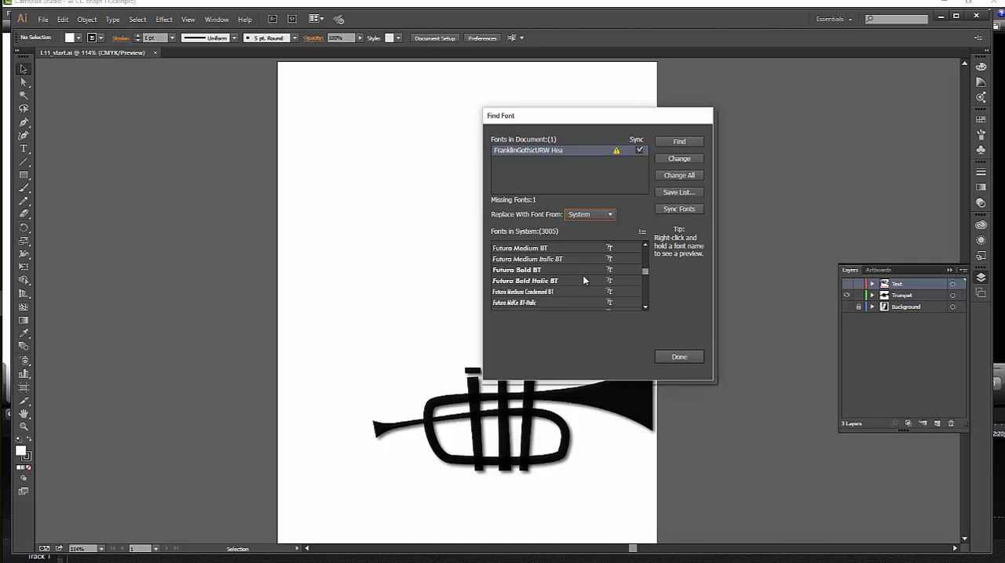
scroll(582, 280, "up", 2)
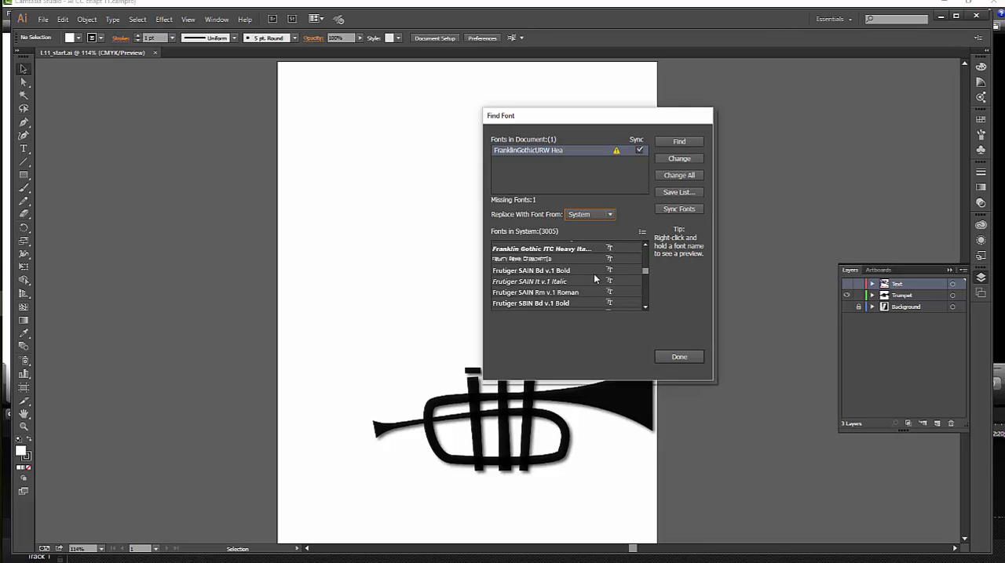
scroll(594, 279, "up", 1)
scroll(594, 279, "up", 1)
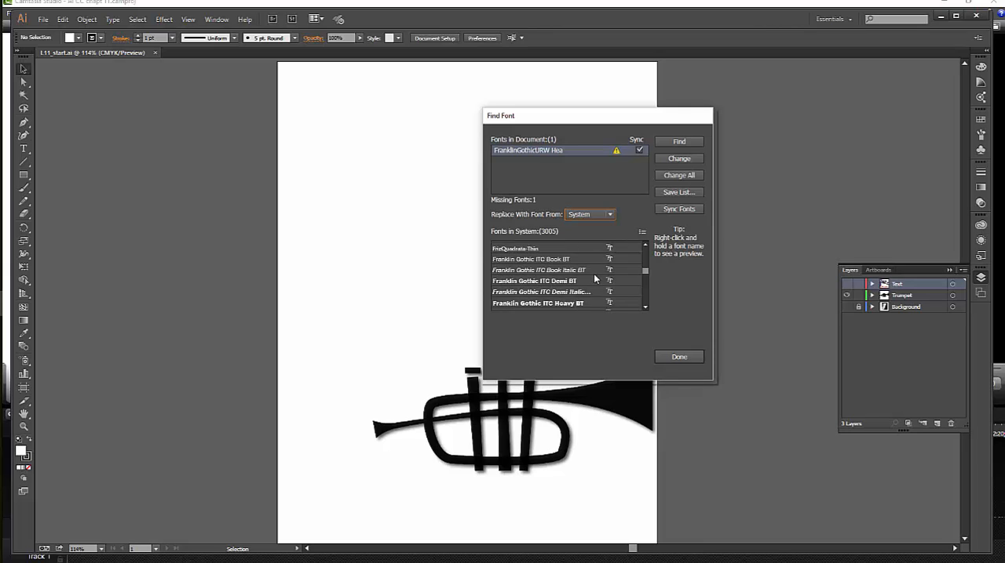
left_click(556, 260)
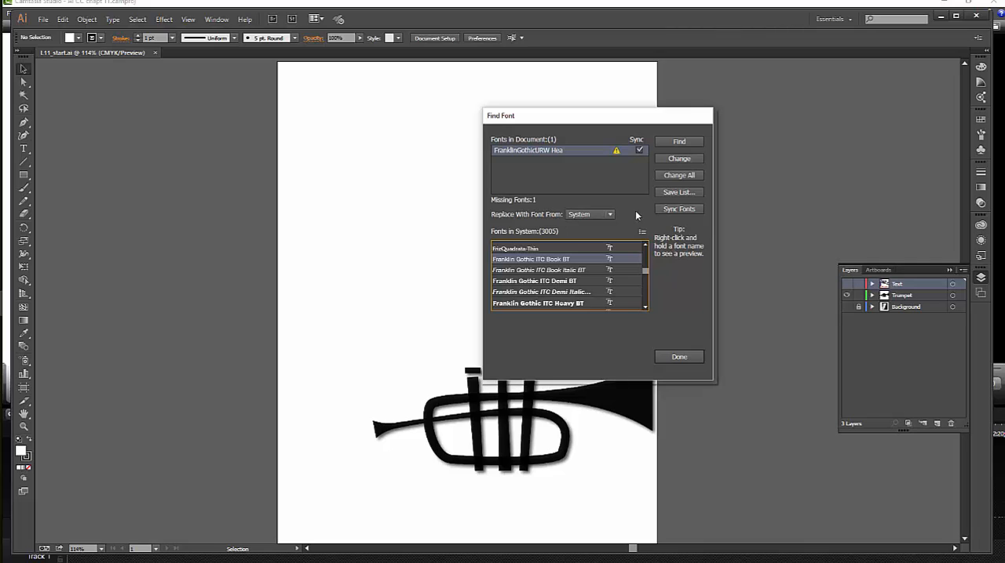
left_click(677, 358)
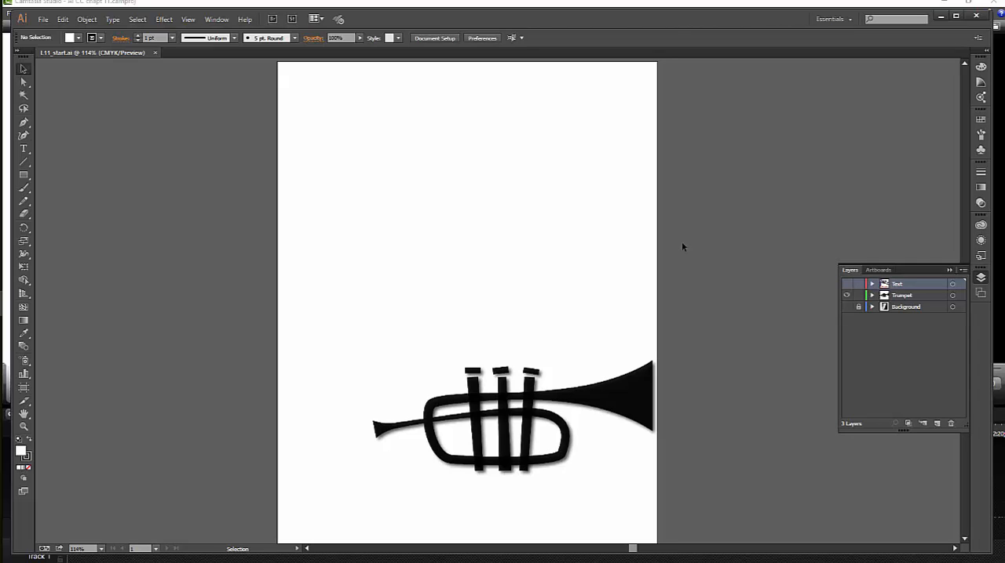
Reset the Essentials workspace and collapse the open Libraries display.
left_click(849, 19)
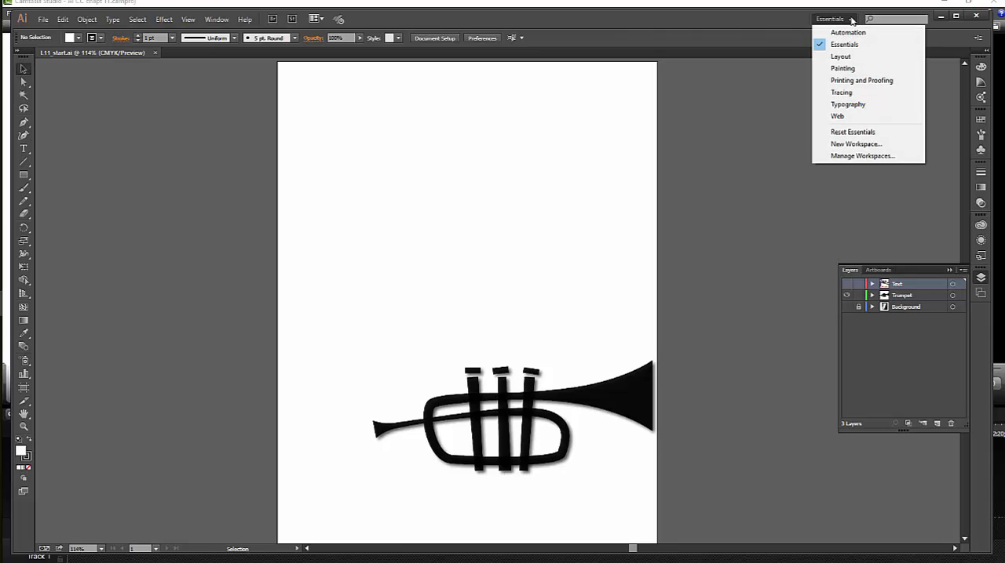
left_click(854, 130)
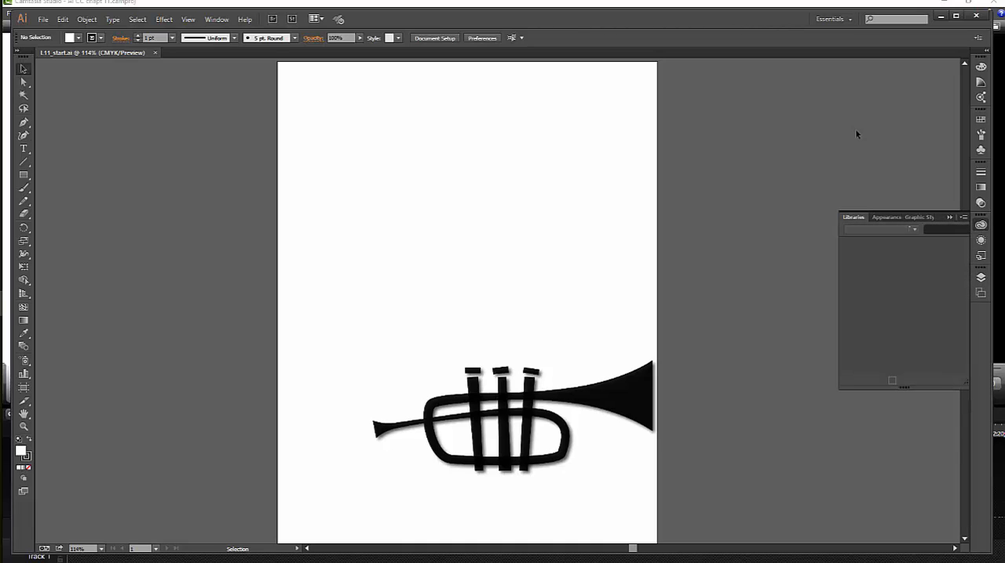
left_click(948, 217)
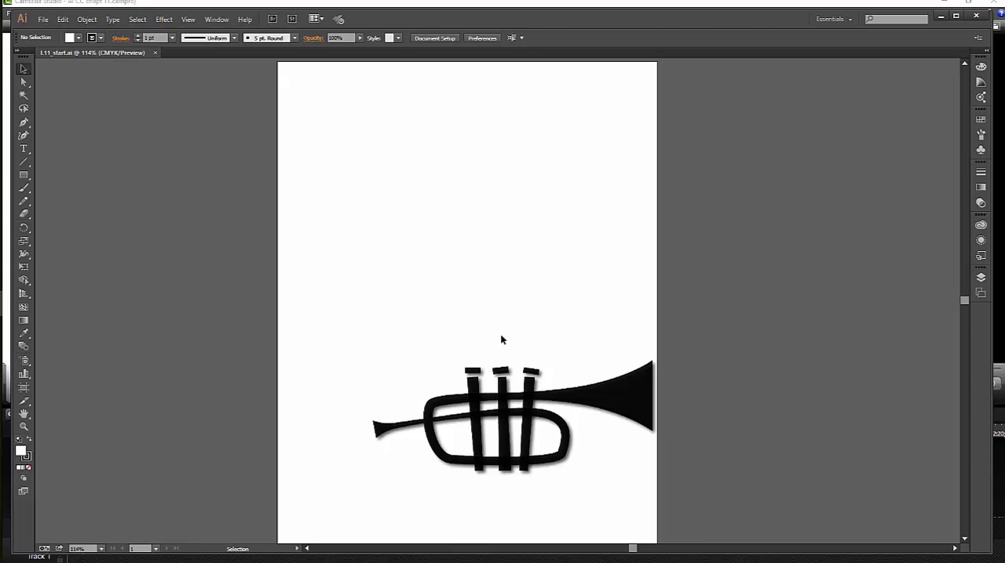
Save the document as a new Adobe Illustrator file named JazzFestival_jh in Illustrator CC format with the default options.
left_click(44, 19)
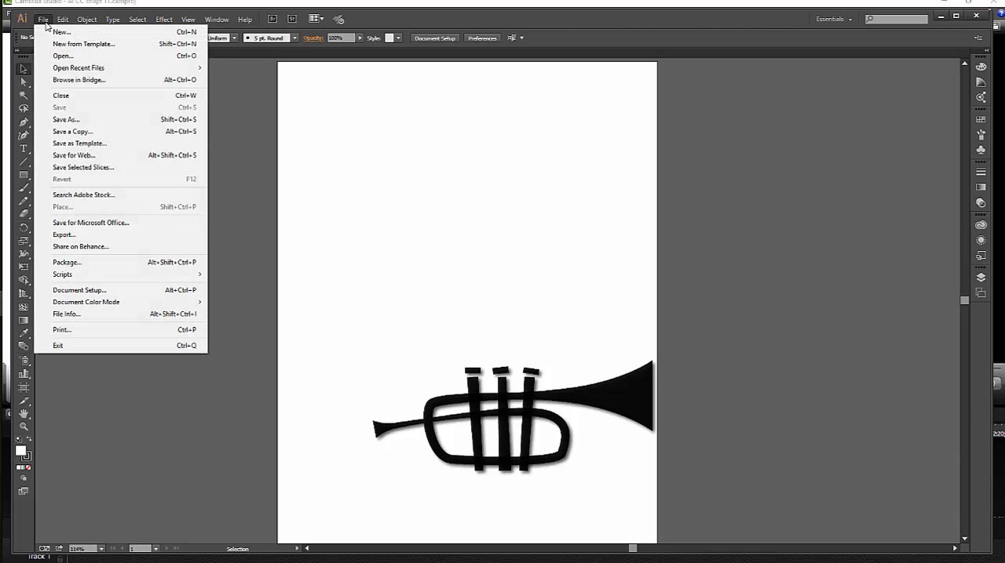
left_click(57, 120)
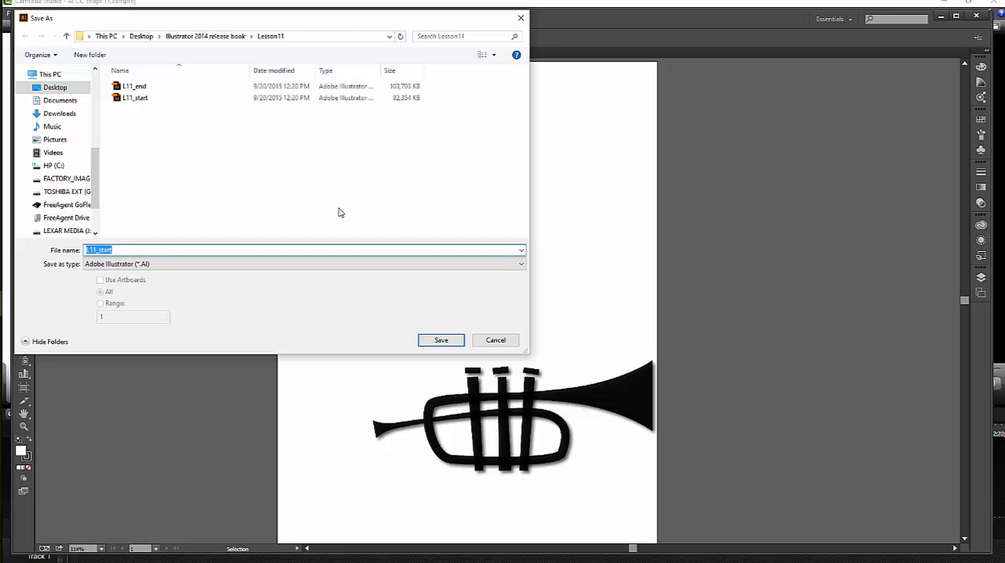
type("JazzFestival_jh")
left_click(455, 342)
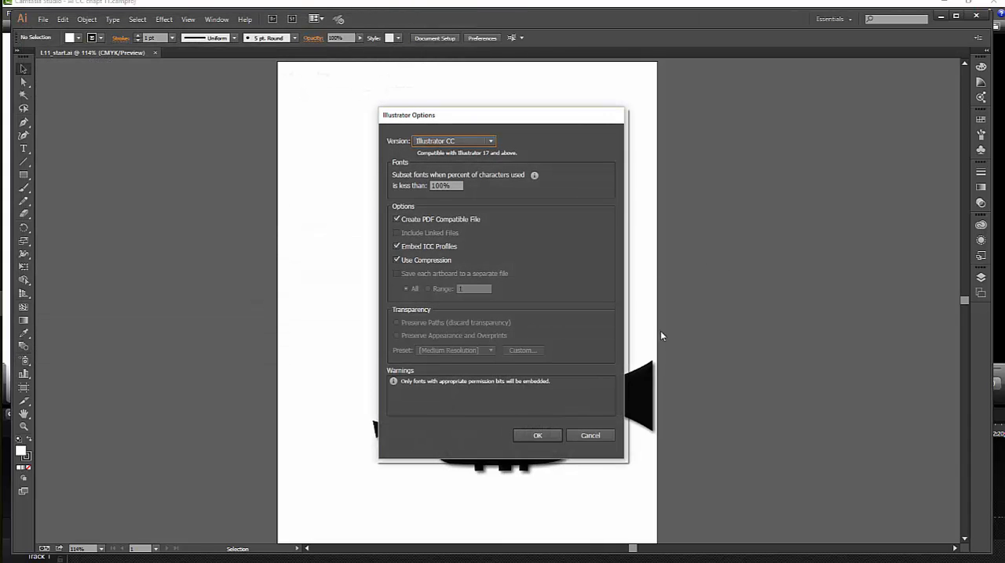
left_click(544, 434)
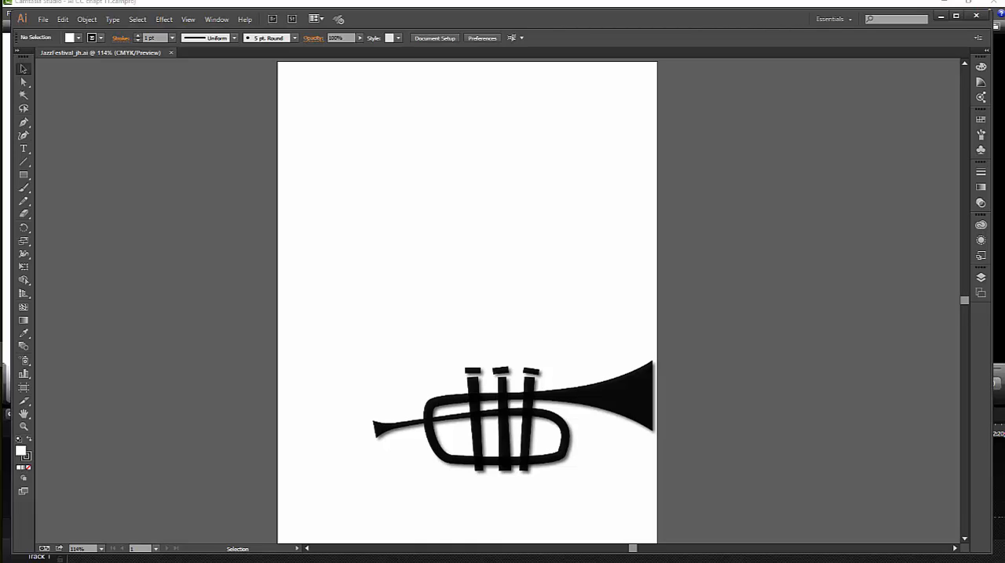
Display the appearance attributes of the trumpet's main body path and review its Drop Shadow settings without changing them.
left_click(978, 241)
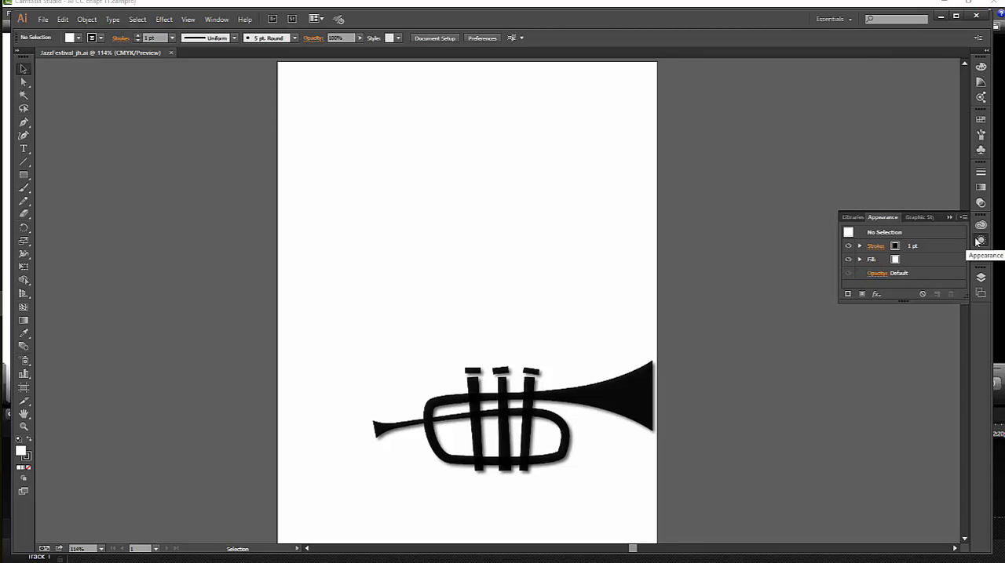
left_click_drag(904, 299, 905, 385)
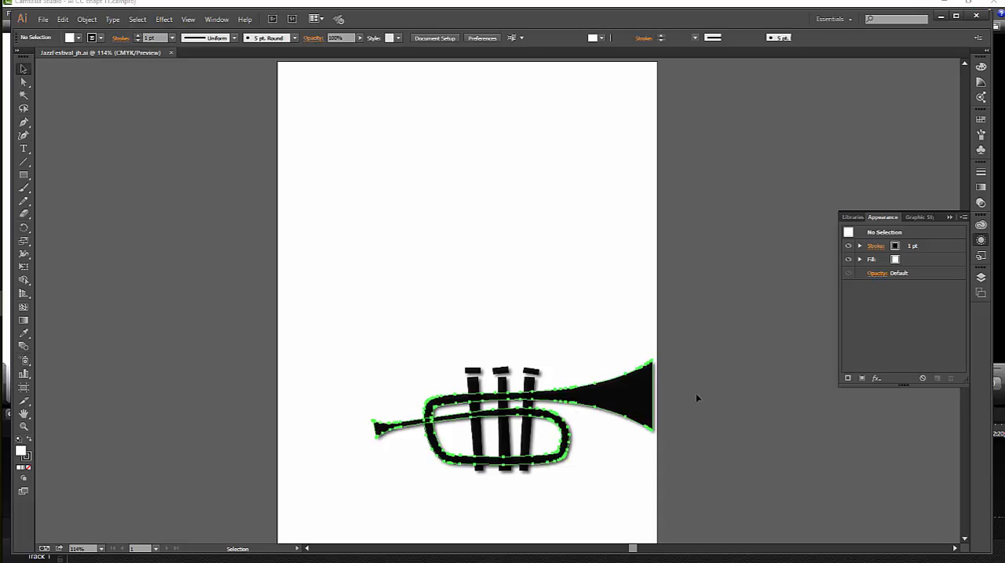
key("ctrl+a")
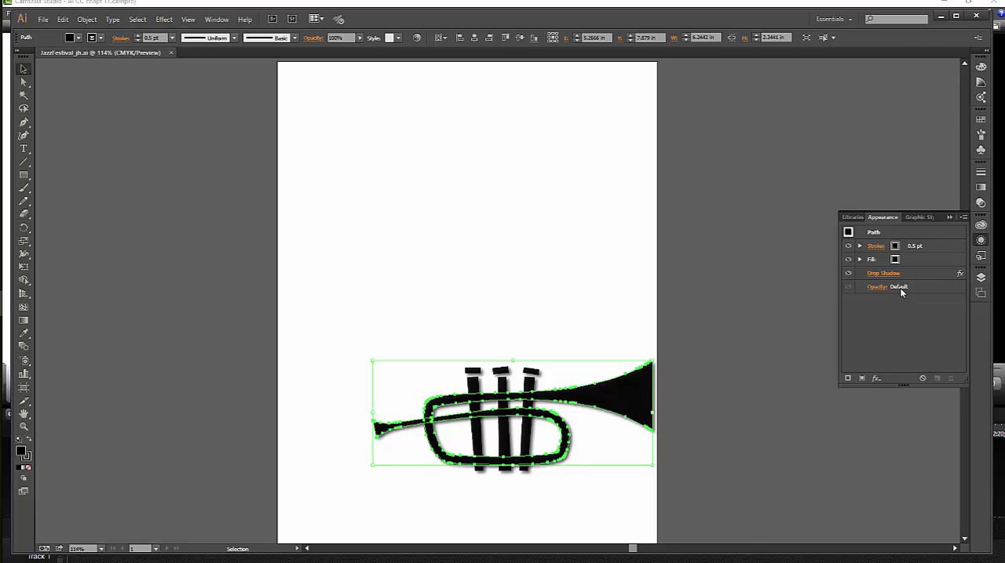
left_click(958, 274)
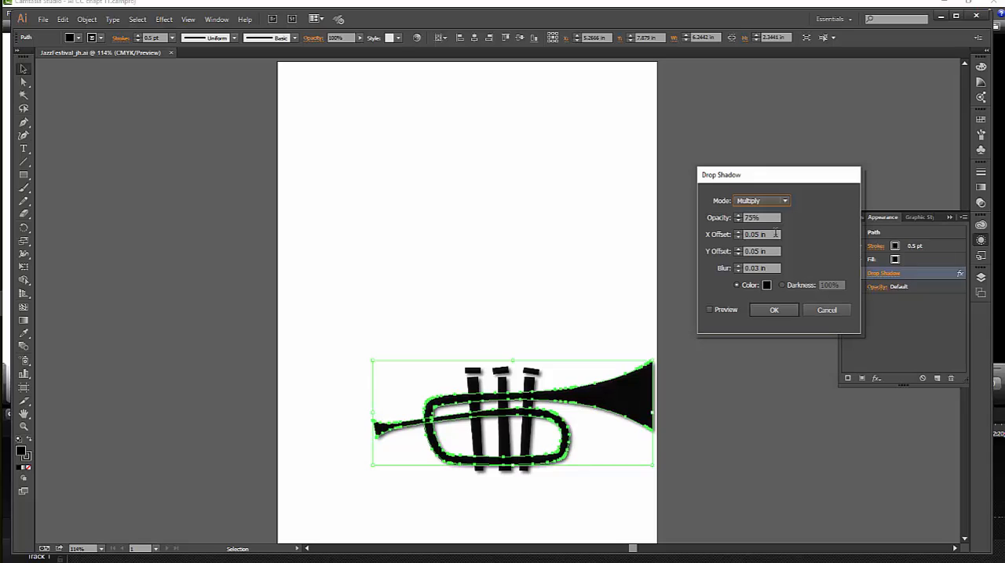
left_click(813, 311)
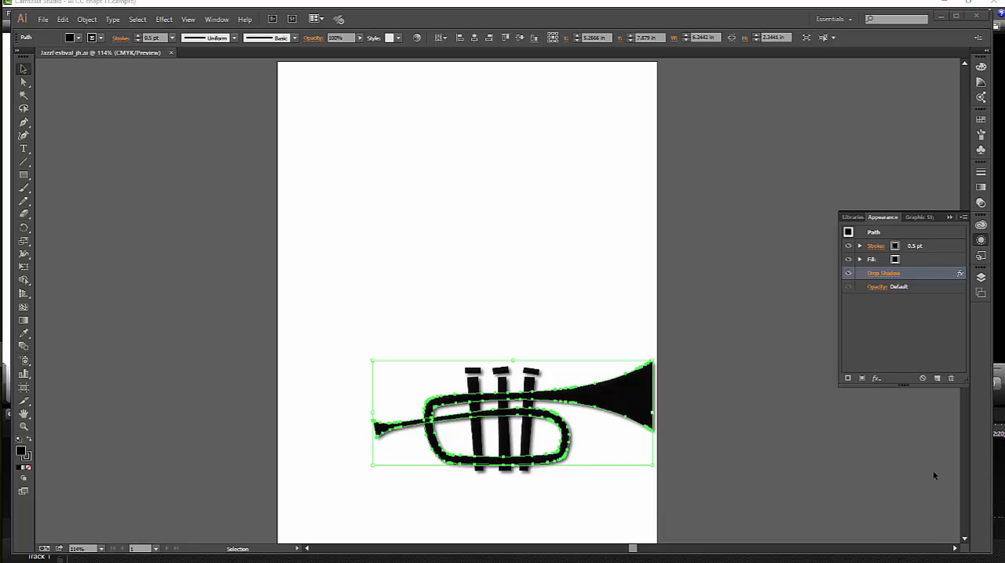
Select all objects that have the same fill color as the trumpet's body.
left_click(138, 20)
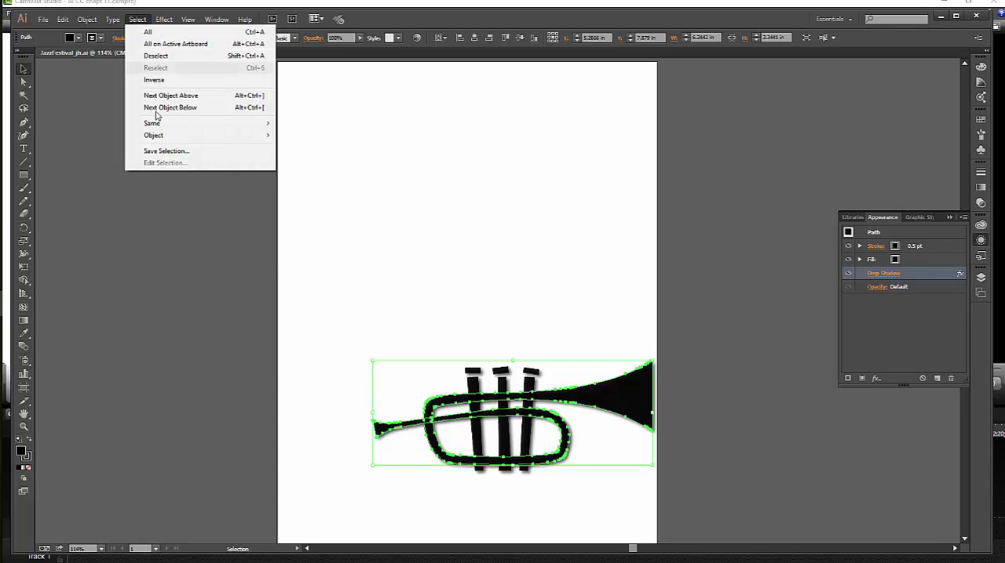
mouse_move(157, 127)
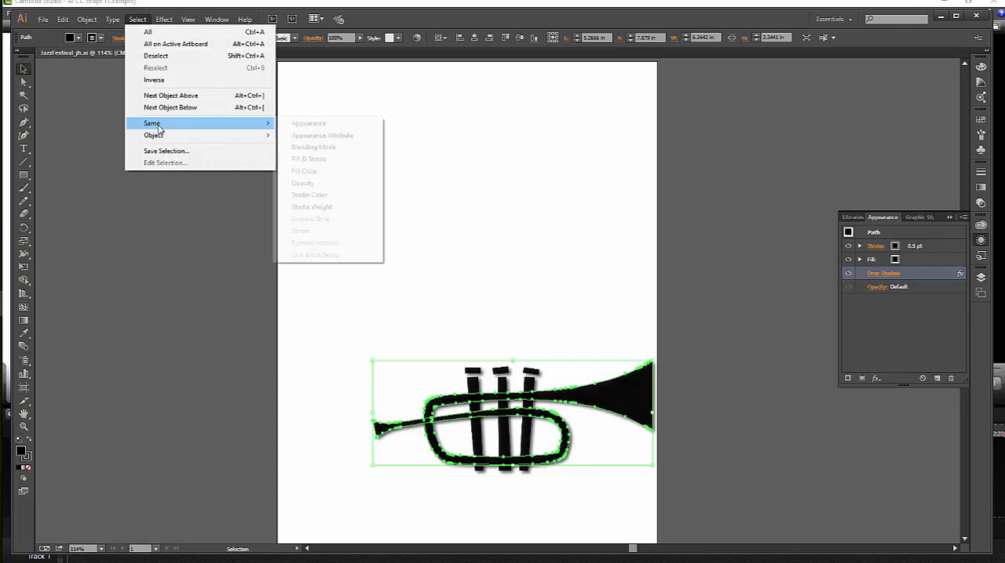
left_click(318, 174)
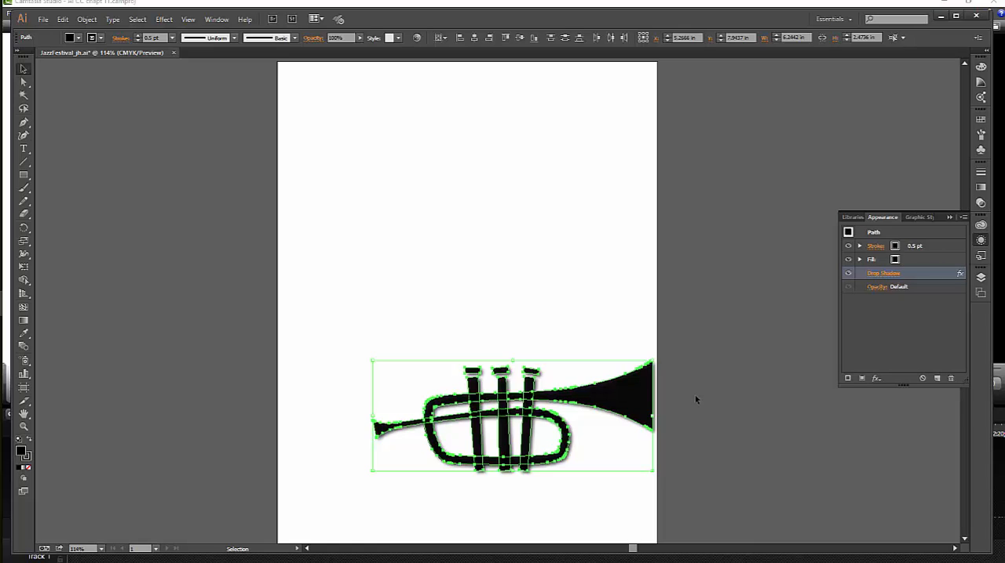
Fill the selected trumpet paths with the green Trumpet swatch.
left_click(895, 262)
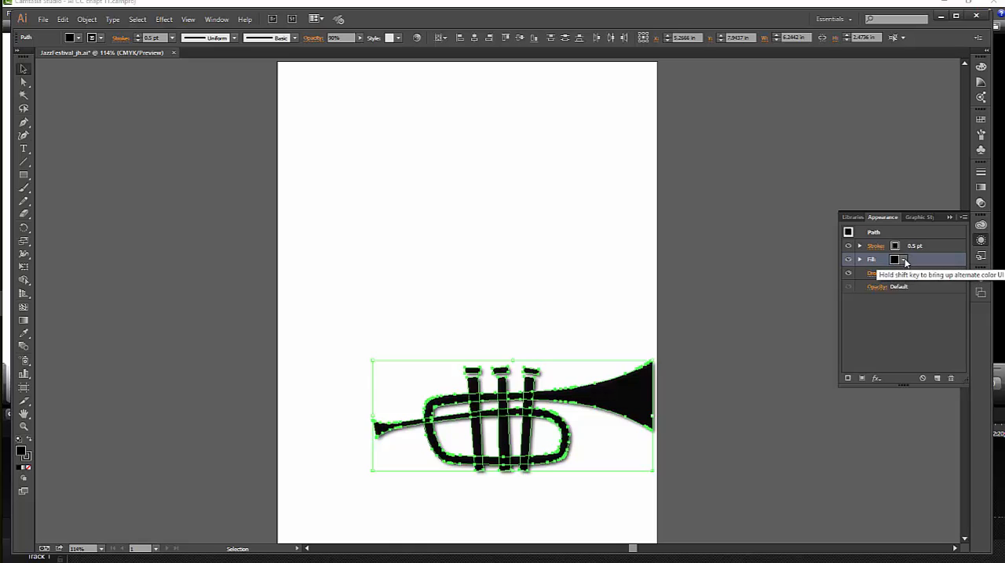
left_click(903, 260)
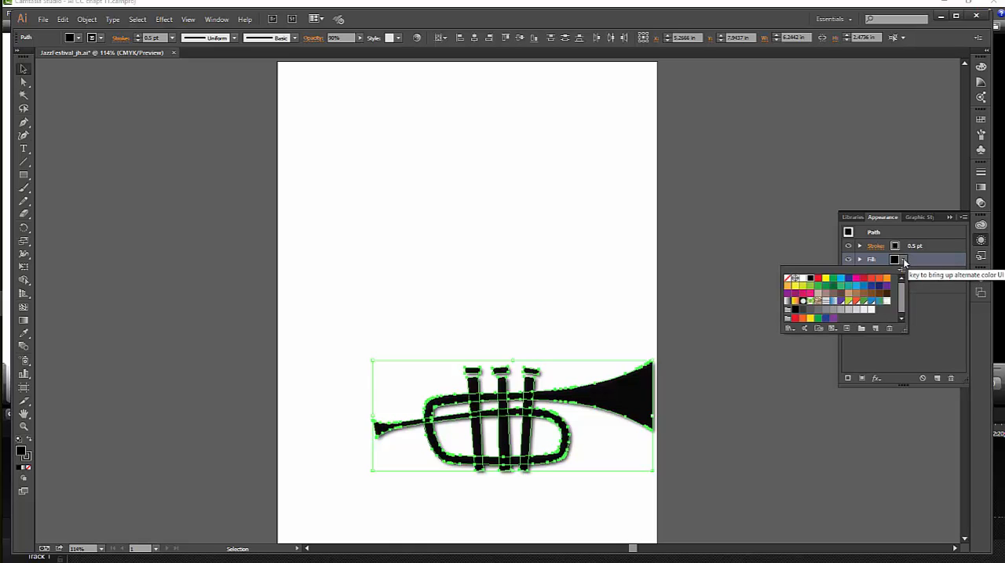
left_click(849, 303)
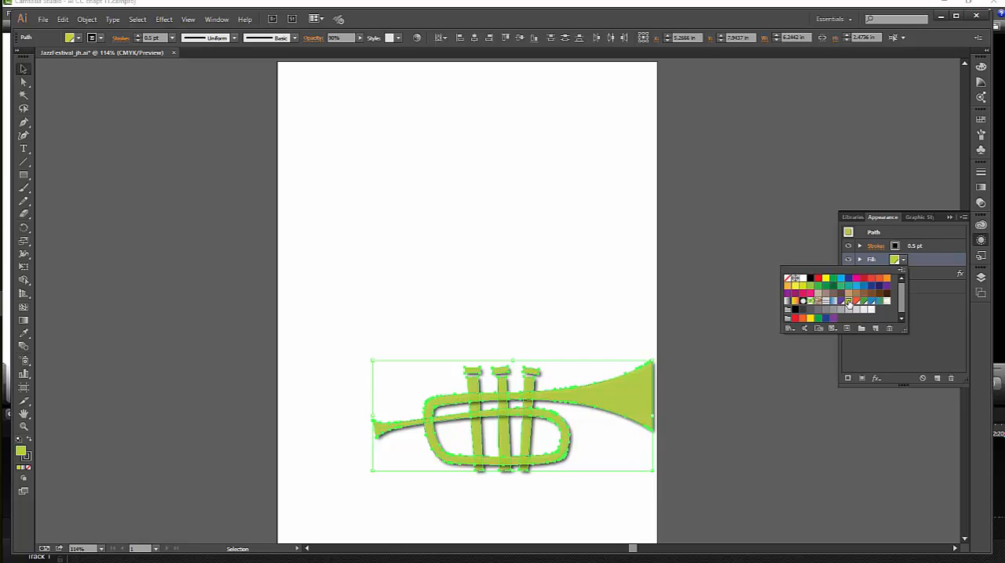
left_click(808, 381)
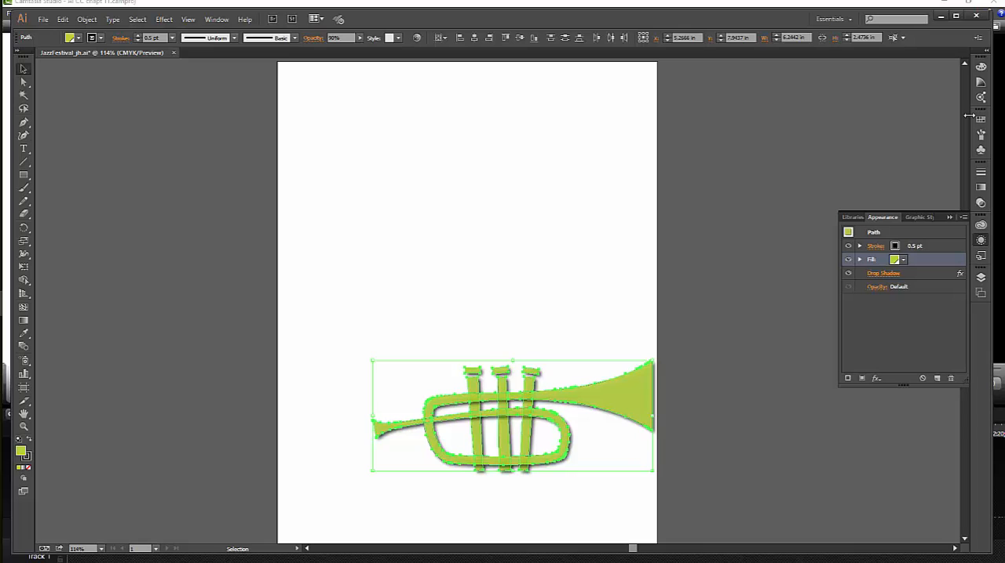
Set the stroke weight of the selected trumpet paths to 0.
left_click(915, 248)
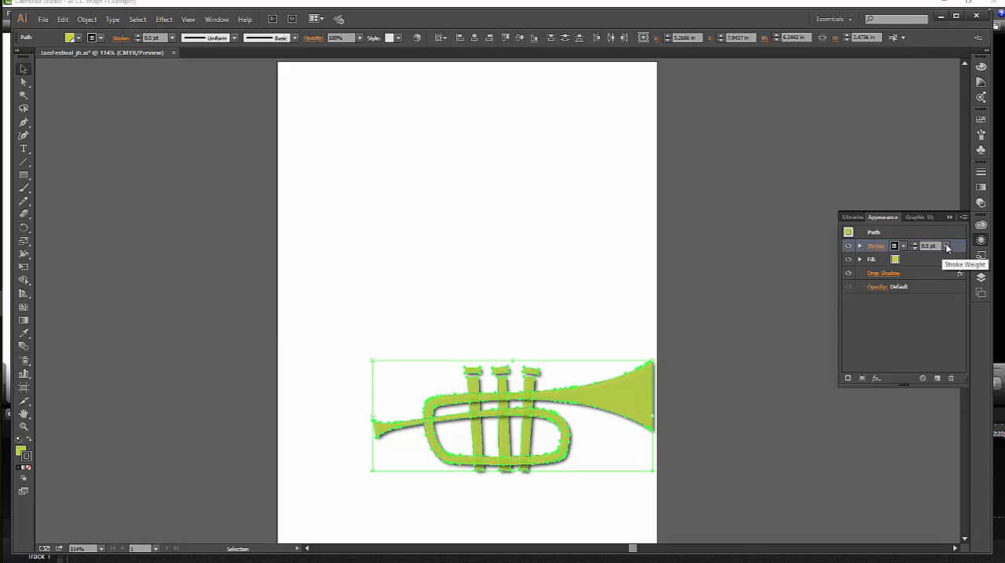
left_click(945, 247)
left_click(944, 246)
left_click(934, 246)
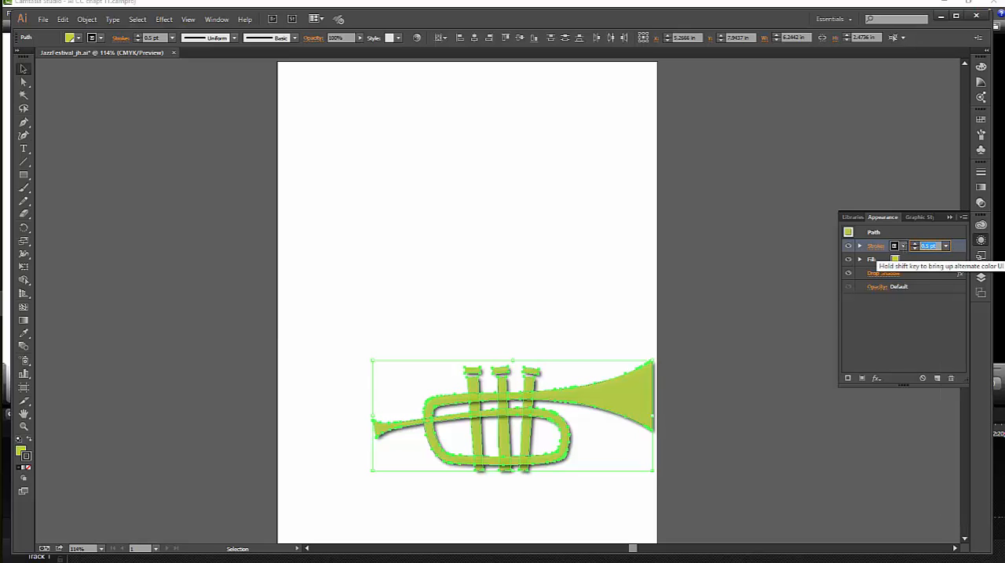
type("0")
key("Return")
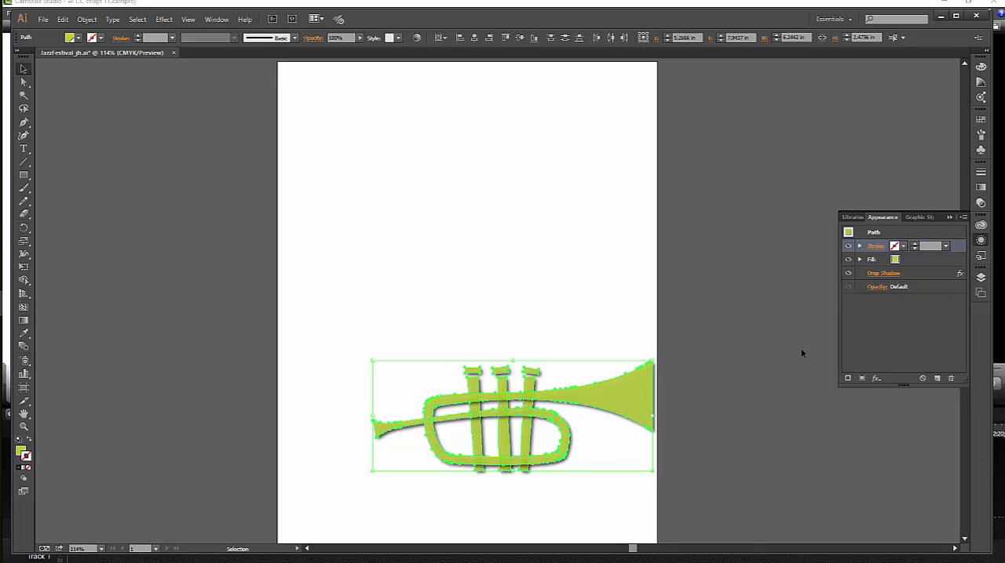
left_click(874, 247)
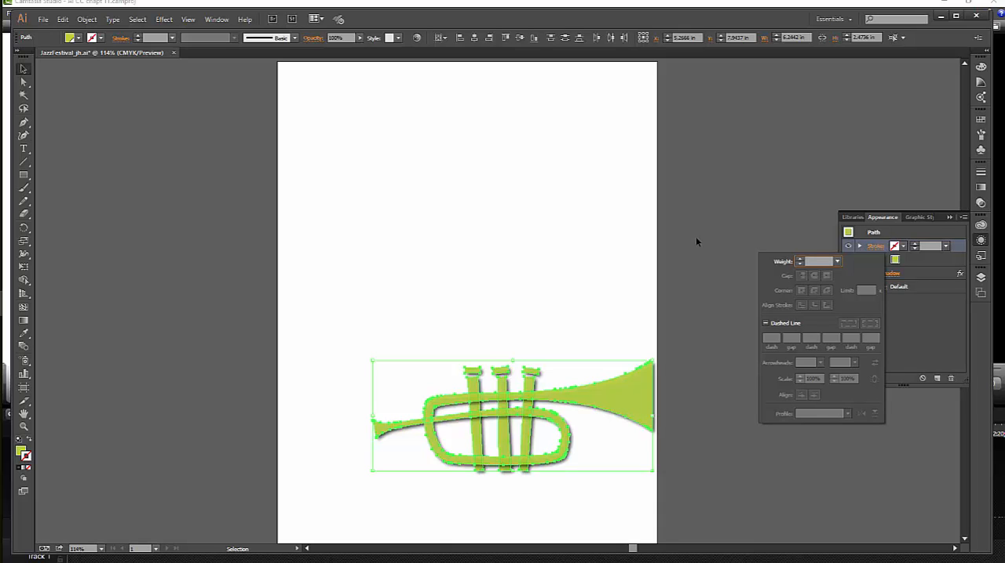
key("Escape")
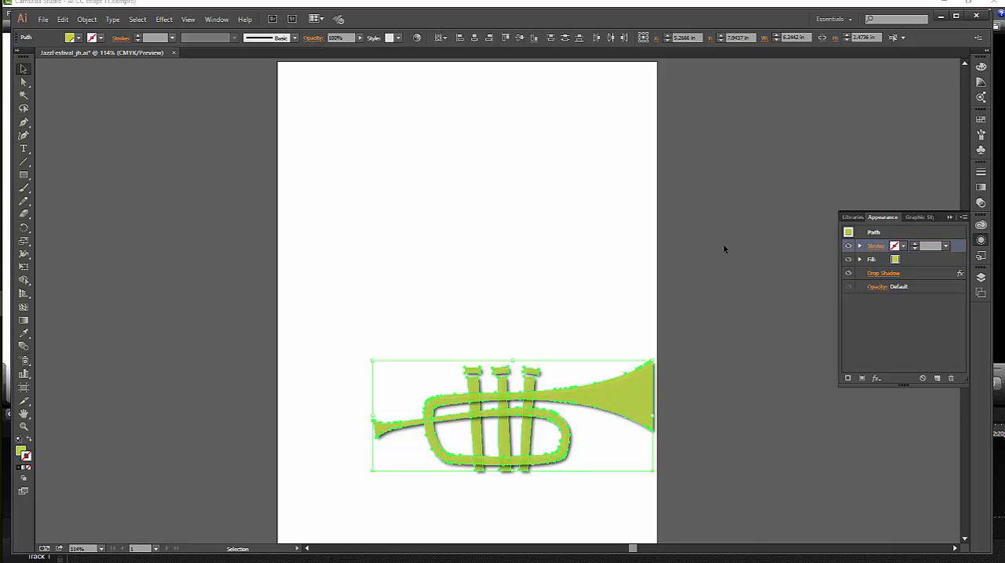
Set the opacity of the trumpet paths' fill to 100%.
left_click(859, 260)
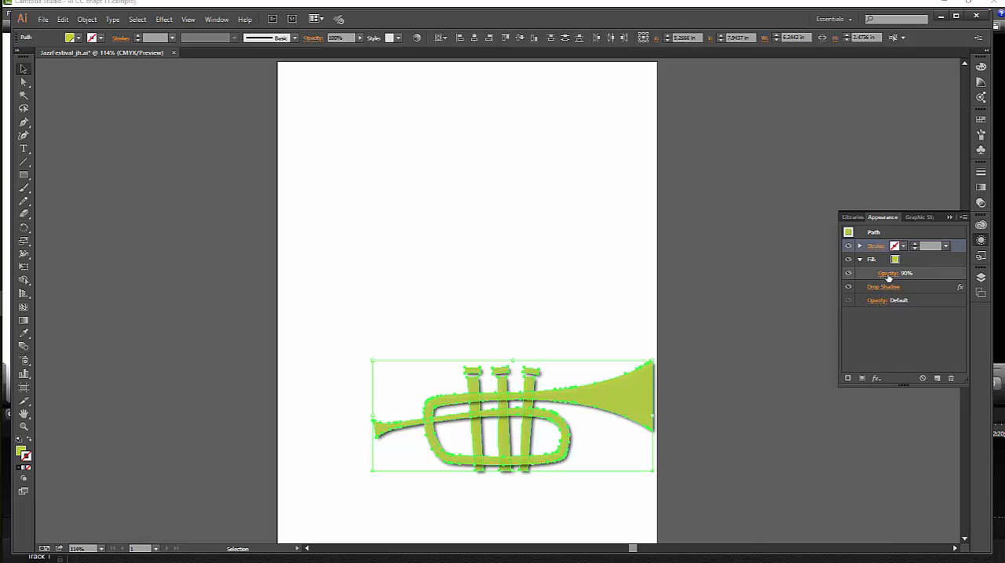
left_click(888, 275)
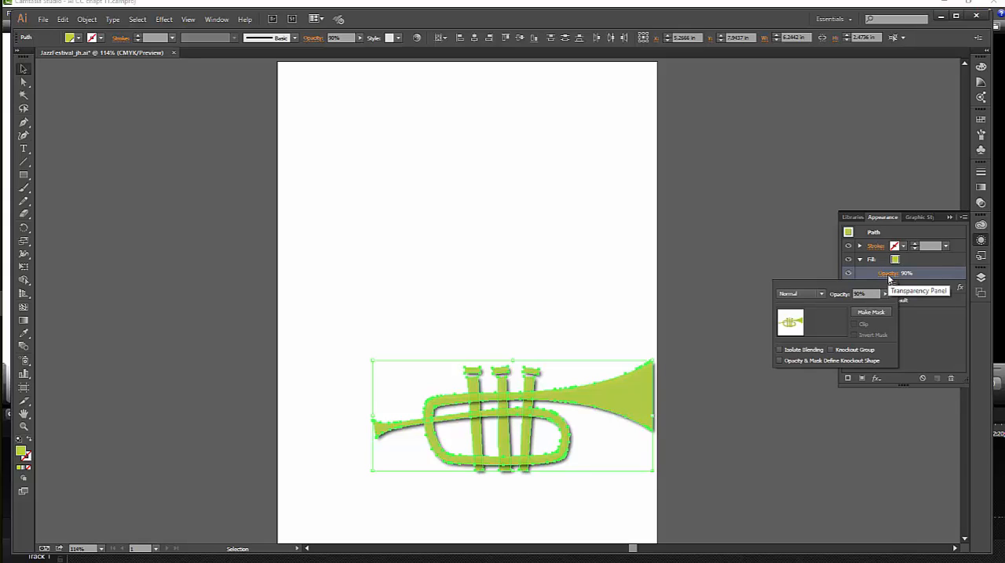
left_click(885, 293)
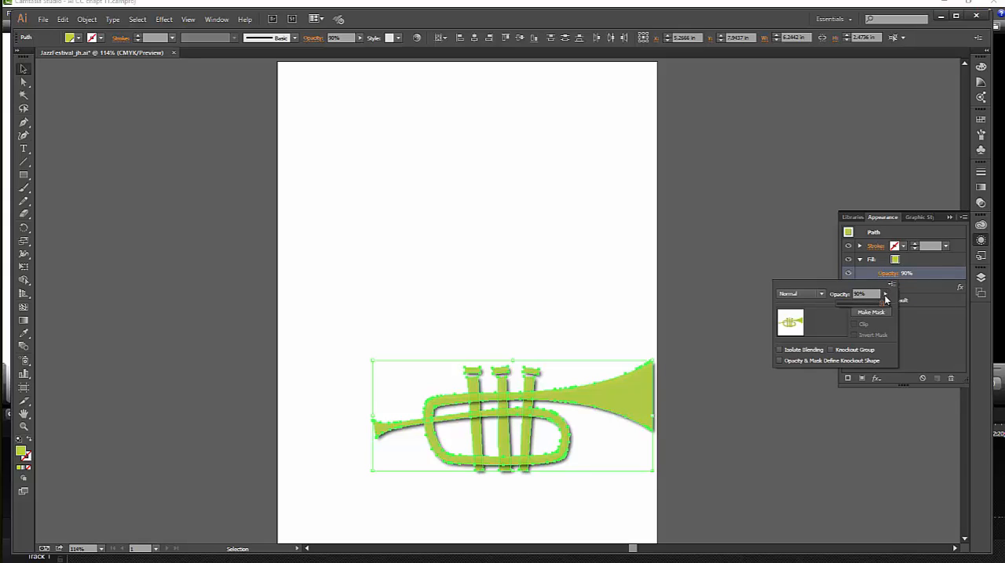
left_click_drag(882, 305, 888, 310)
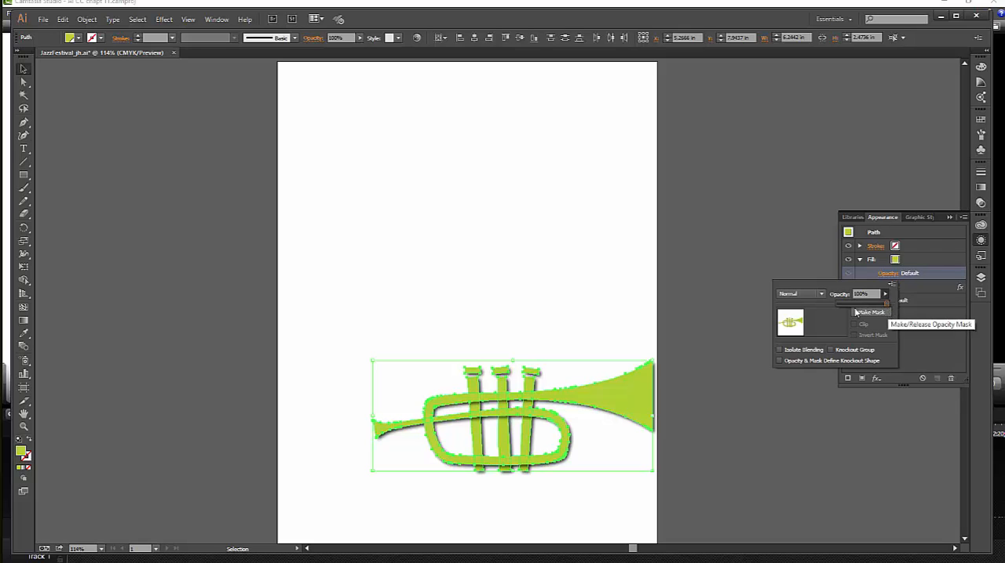
left_click(799, 267)
left_click(800, 267)
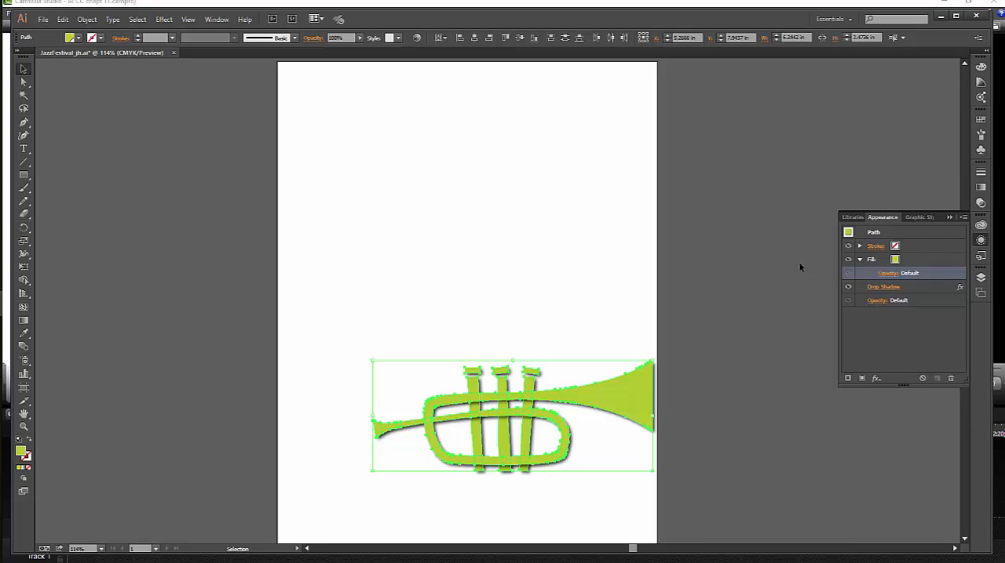
Delete the Drop Shadow effect from the selected trumpet paths and group the paths.
left_click(847, 287)
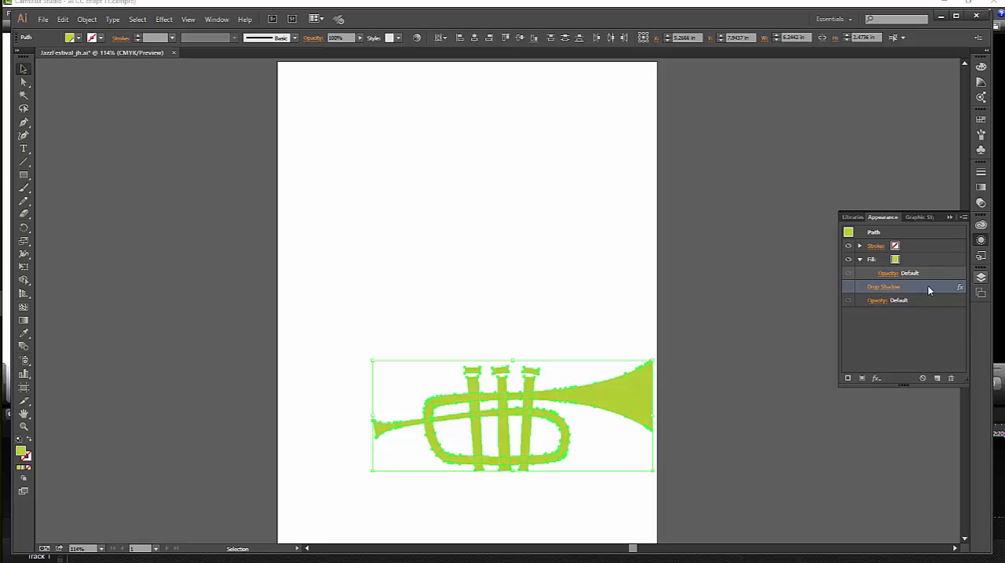
left_click(950, 380)
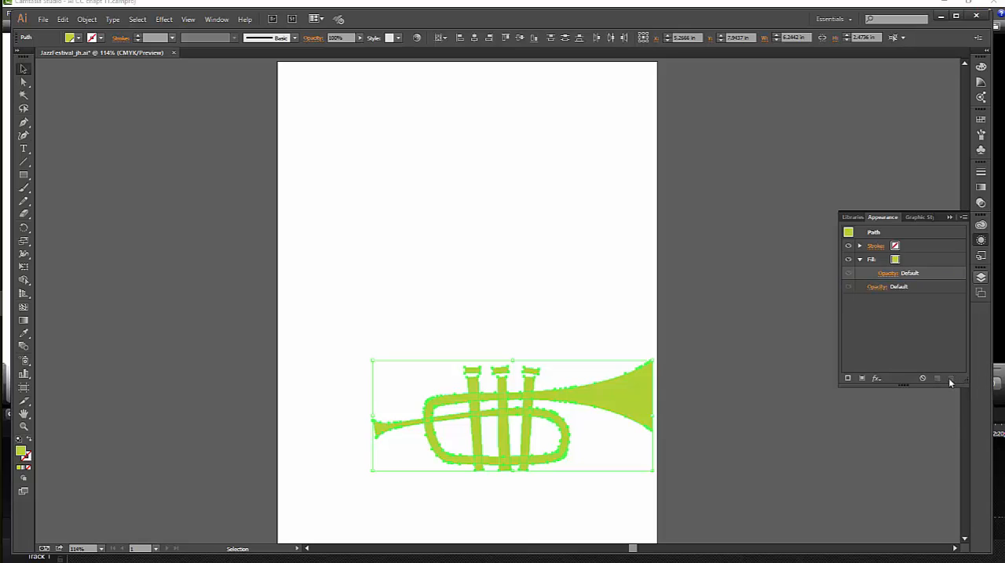
left_click(86, 18)
left_click(99, 60)
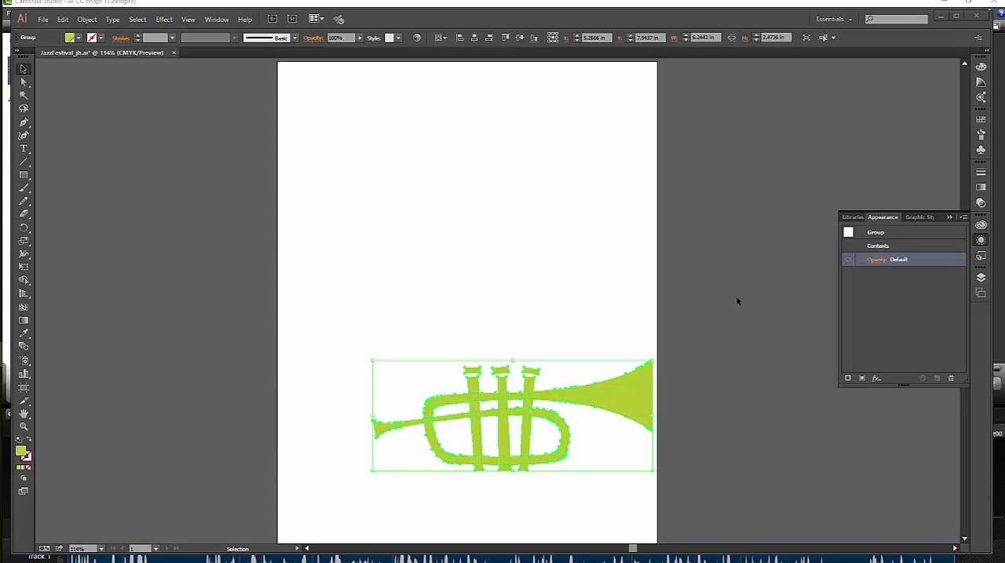
Add a new fill to the trumpet group and apply the Paper pattern swatch to it.
left_click(862, 379)
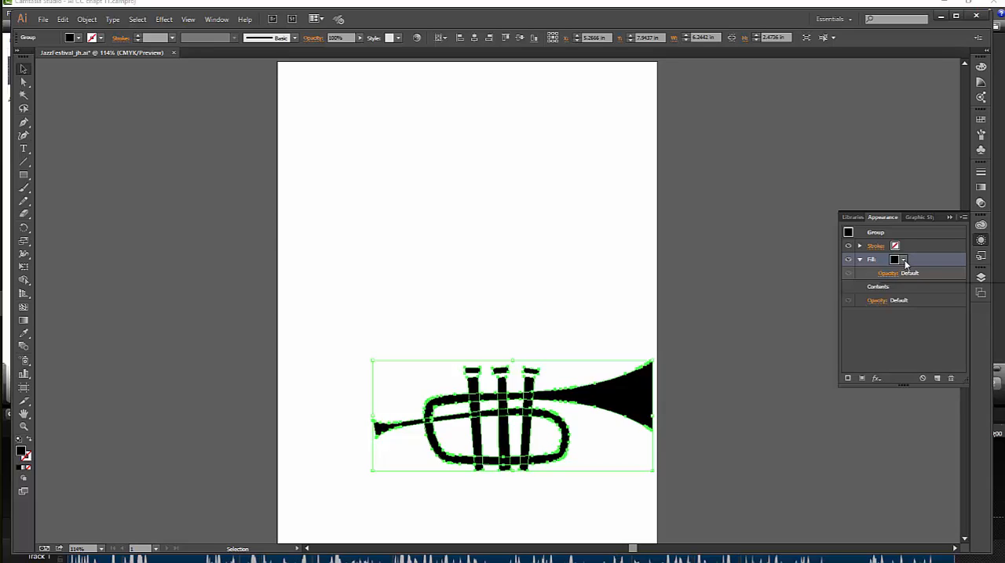
left_click(903, 261)
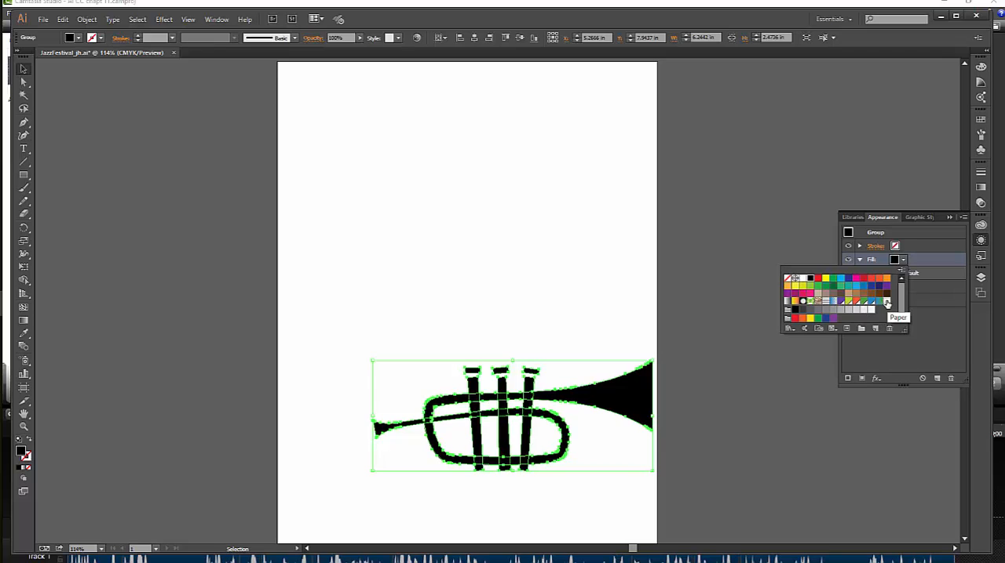
left_click(887, 303)
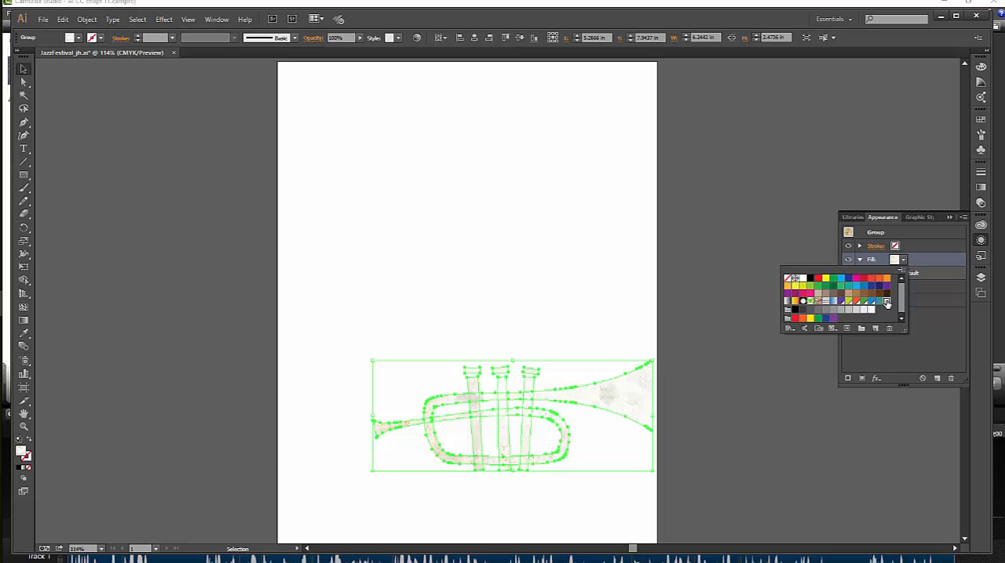
left_click(784, 233)
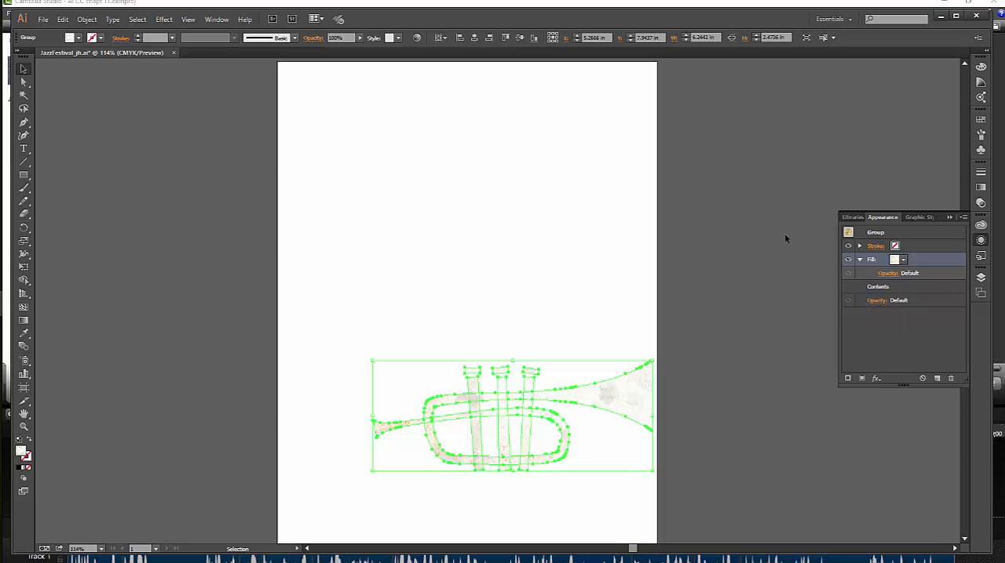
Set the blending mode of the trumpet group's Paper fill to Multiply.
left_click(859, 260)
left_click(860, 260)
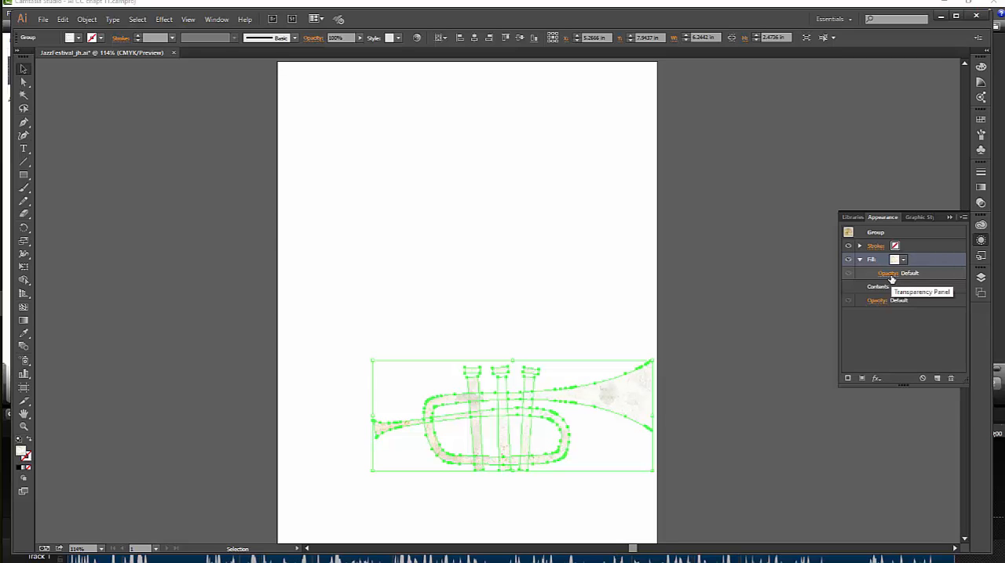
left_click(890, 274)
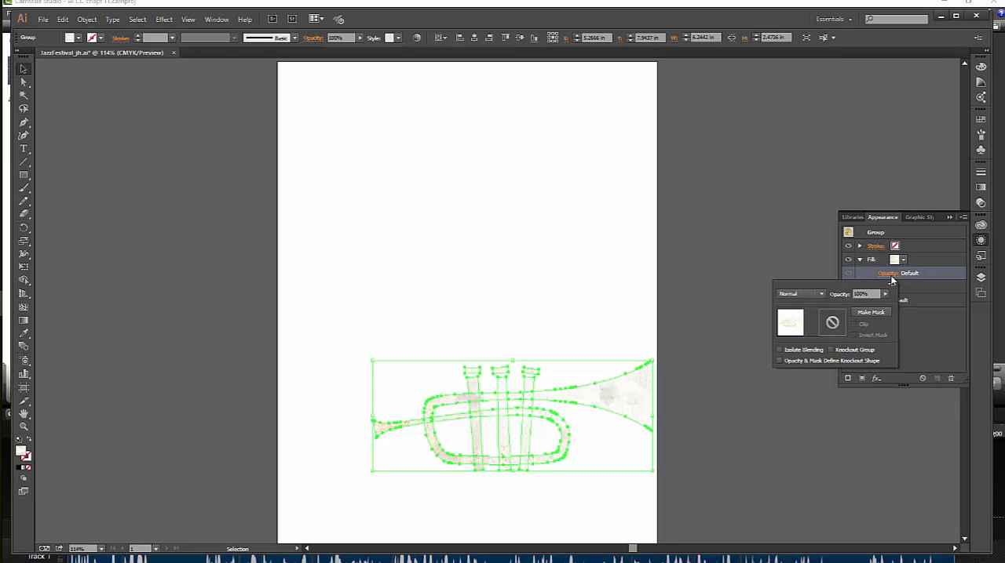
left_click(822, 294)
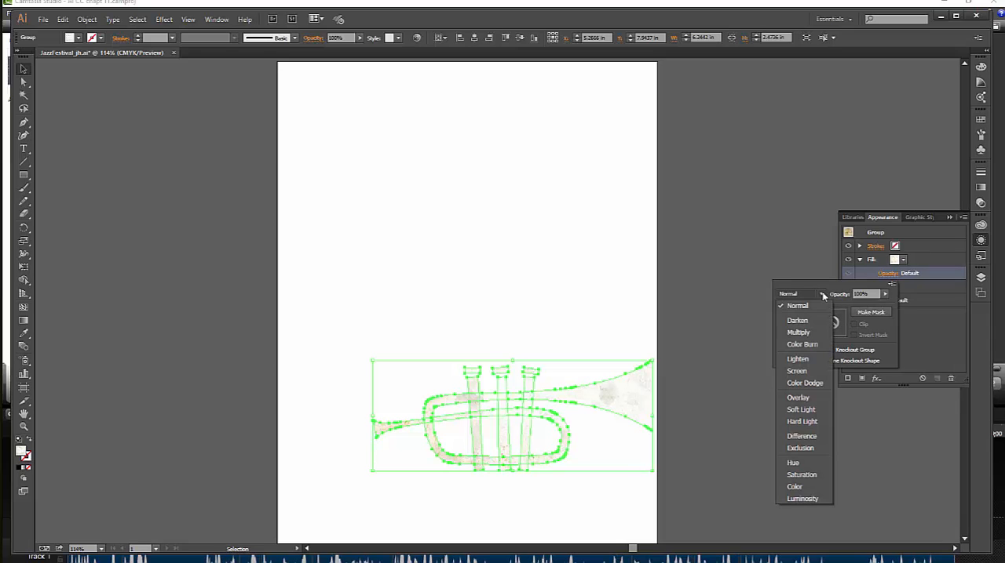
left_click(798, 333)
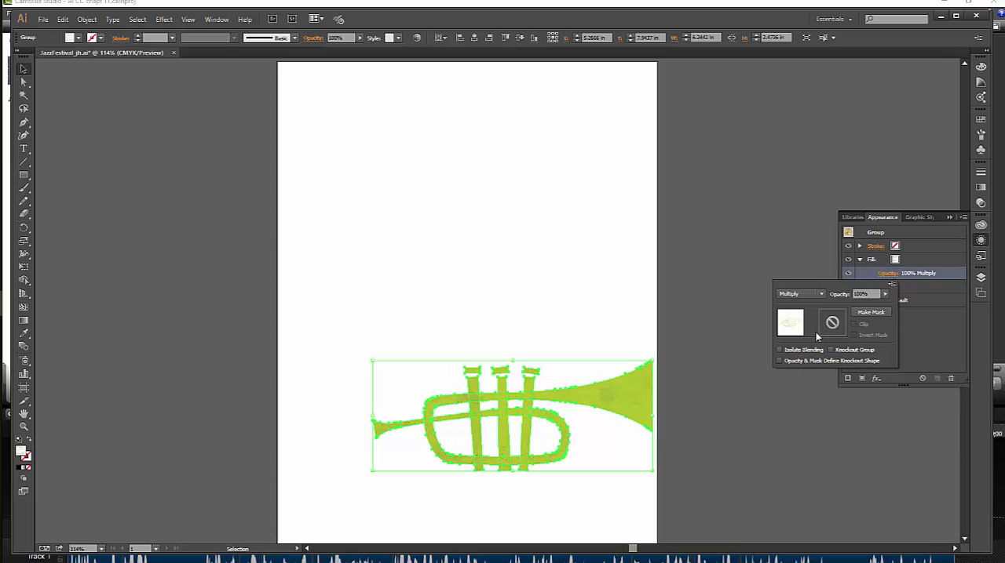
key("Escape")
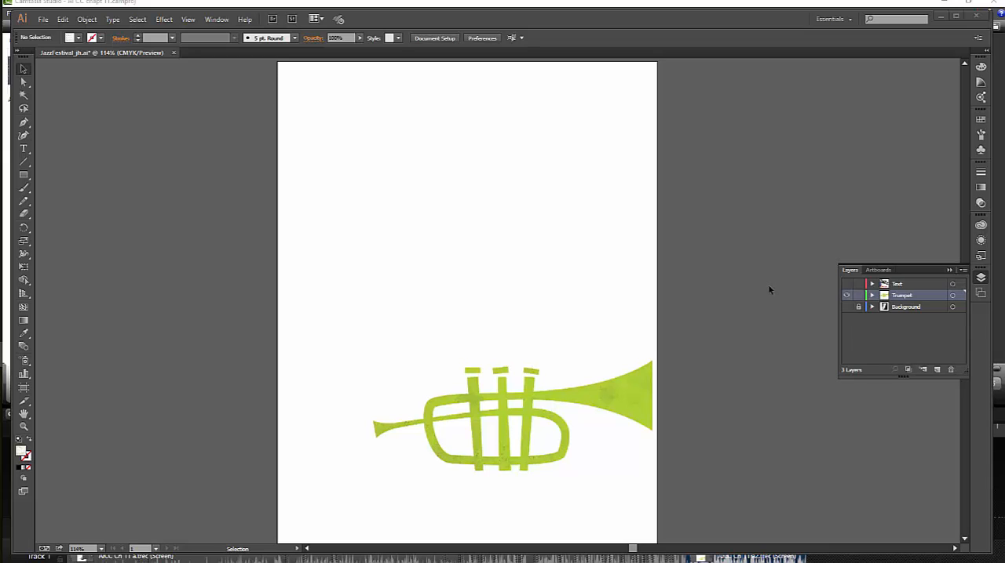
Show the Text layer and open Find Font for the document's missing font.
left_click(846, 284)
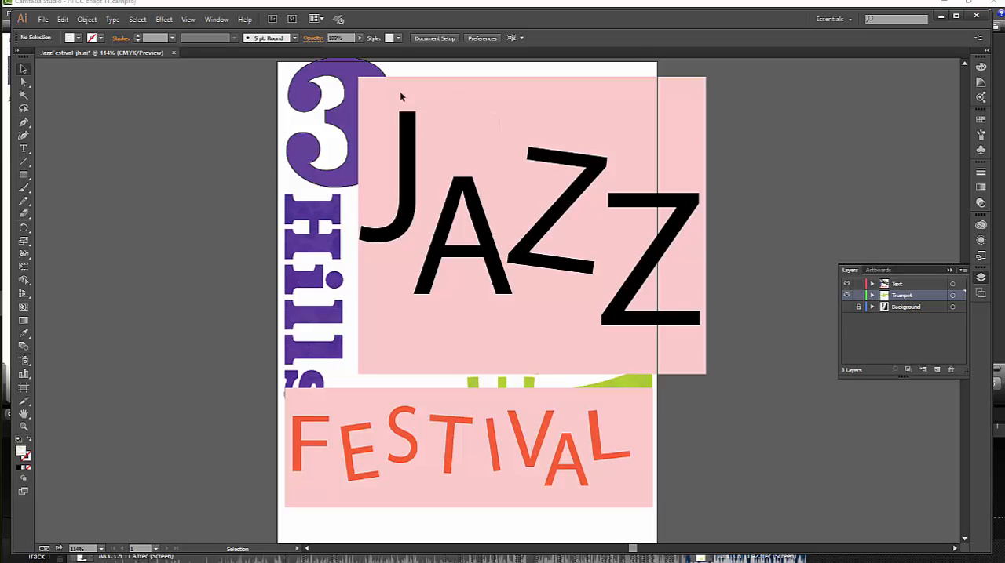
left_click(112, 20)
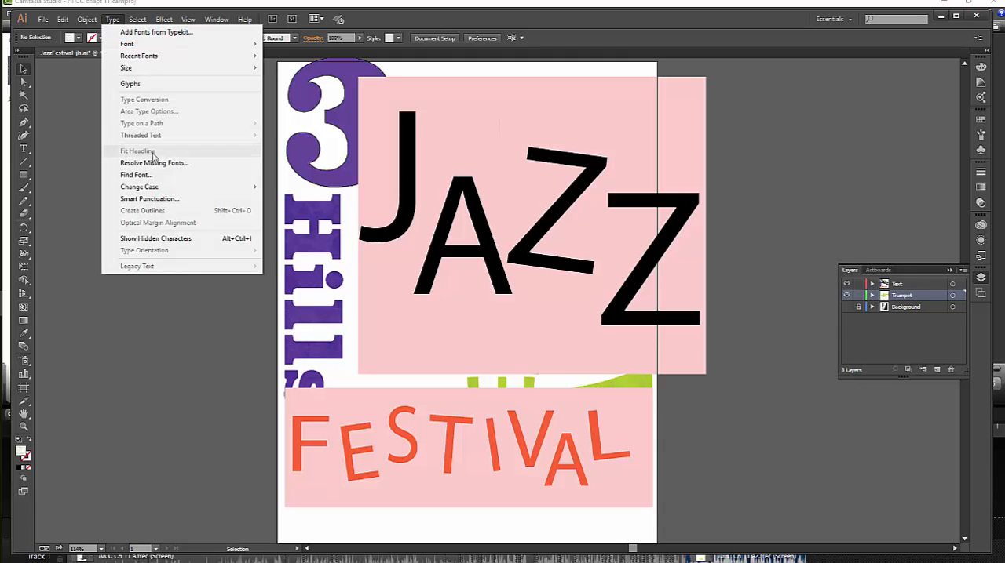
left_click(134, 175)
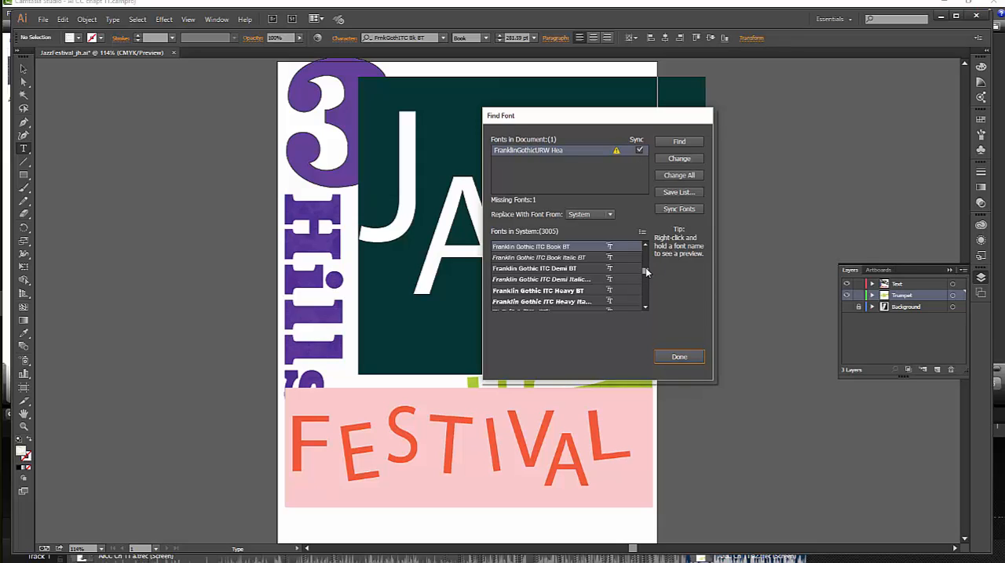
Replace all uses of the missing FranklinGothicURW Hea font with Franklin Gothic Medium Cond and close Find Font.
left_click_drag(646, 270, 645, 269)
left_click(645, 245)
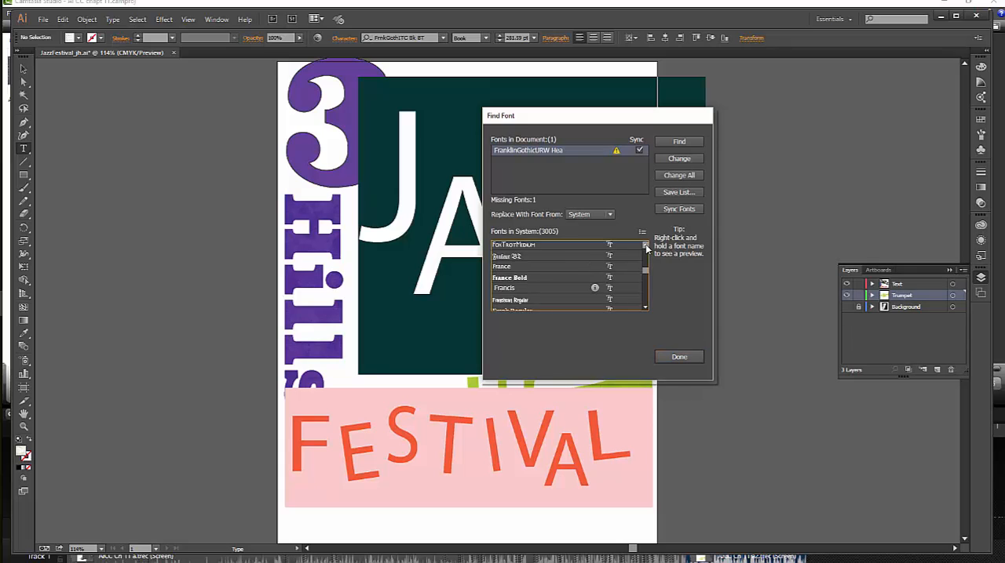
left_click(645, 245)
left_click(646, 245)
left_click(645, 245)
left_click(645, 245)
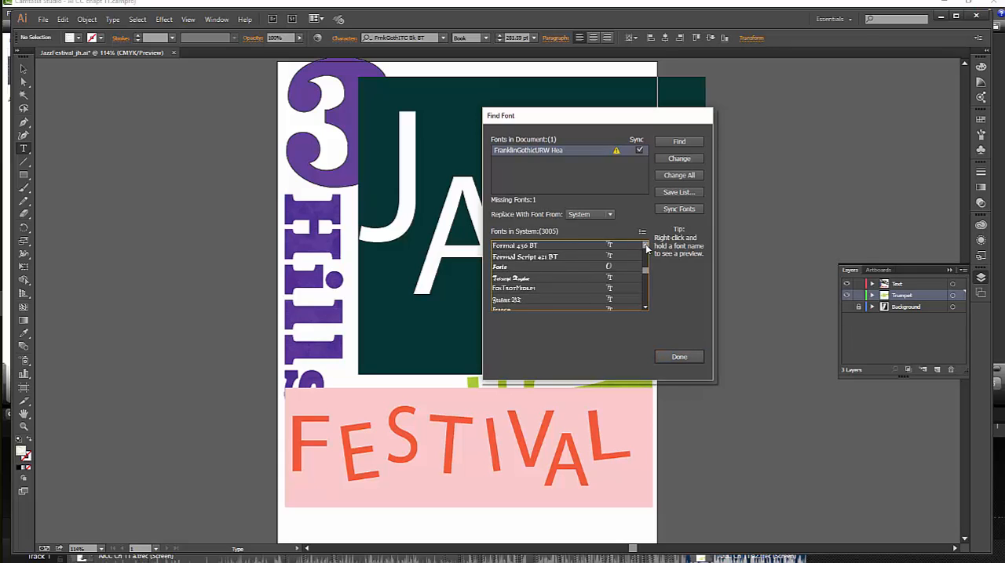
left_click(646, 245)
left_click(645, 245)
left_click(645, 244)
left_click(645, 245)
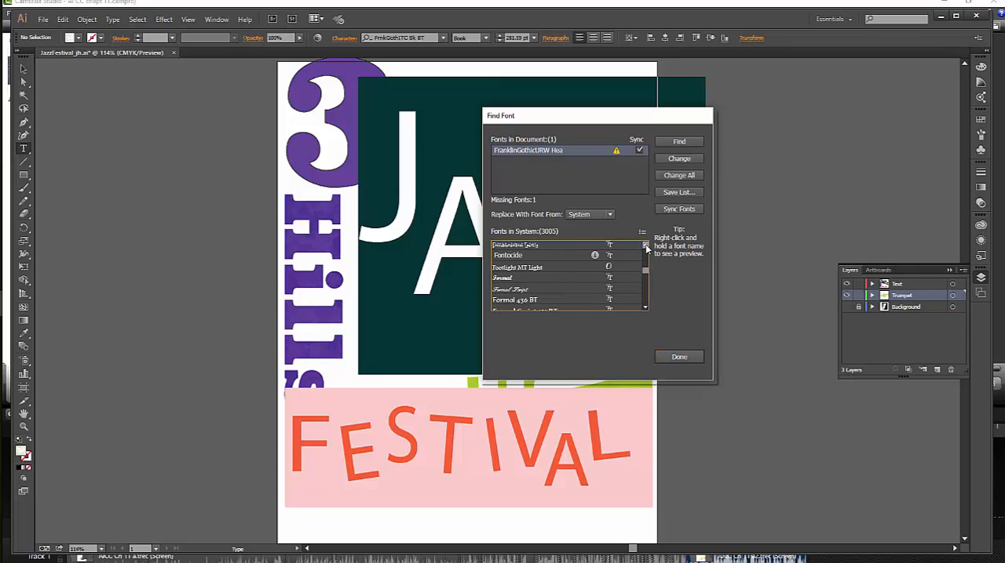
left_click(645, 244)
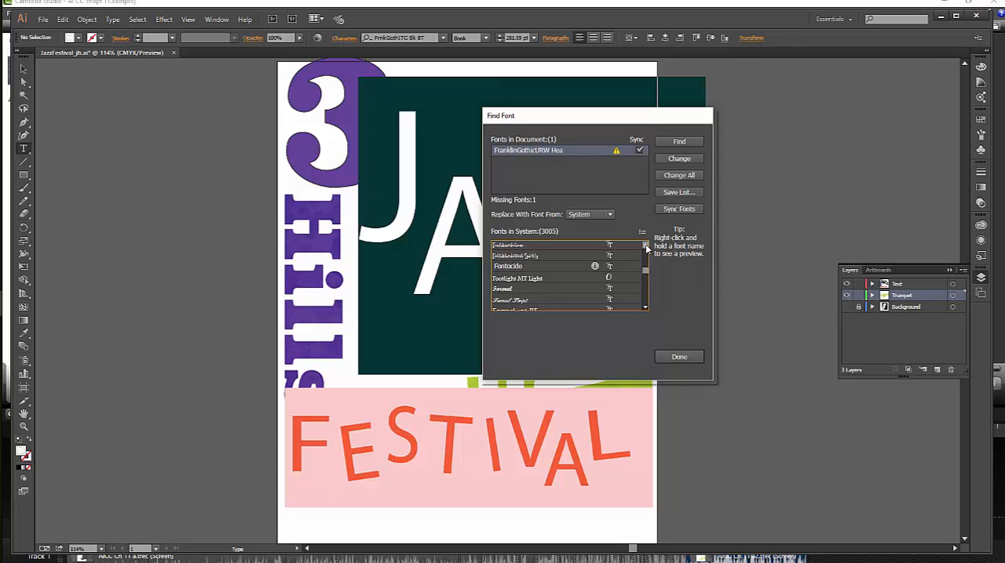
left_click(645, 246)
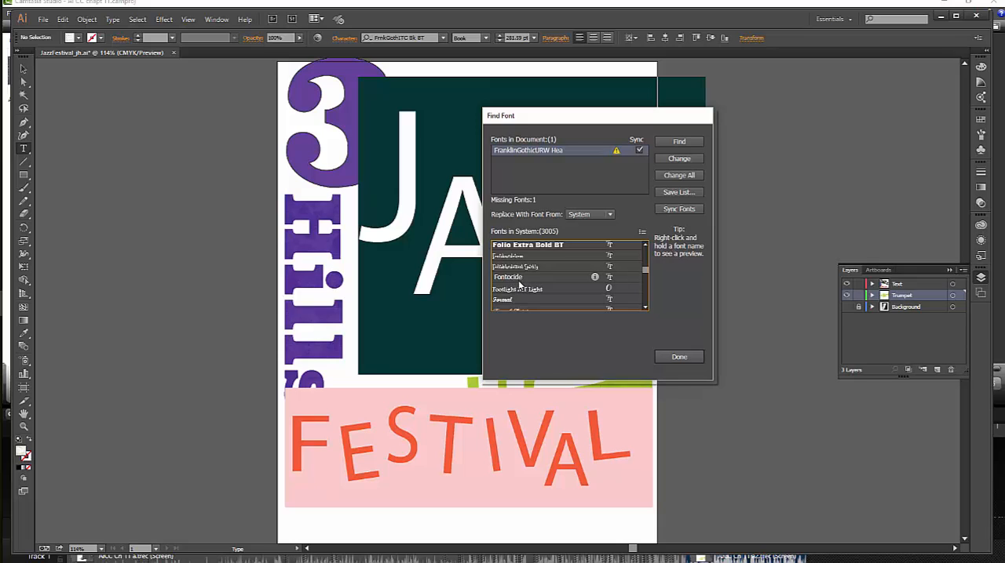
left_click(522, 279)
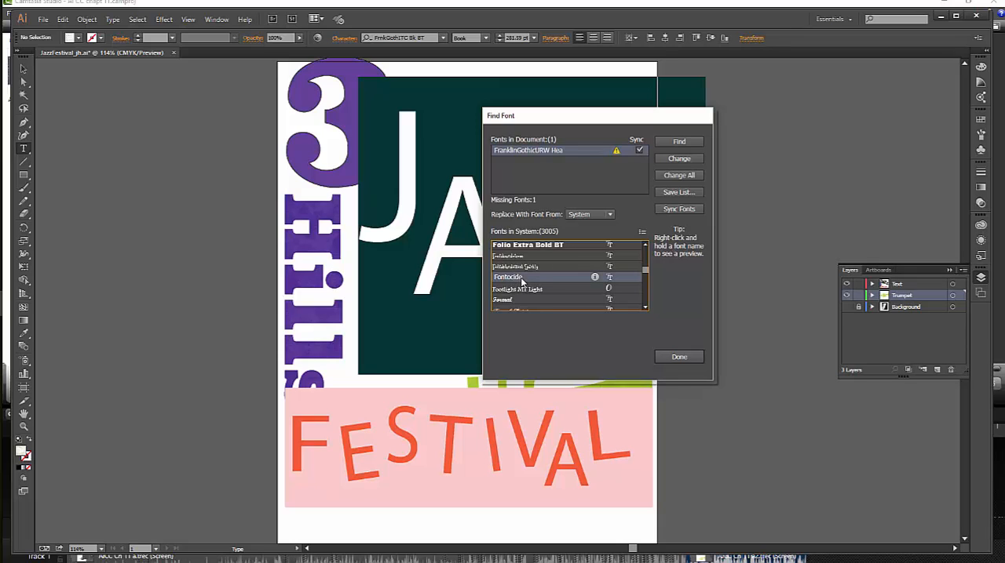
left_click(676, 176)
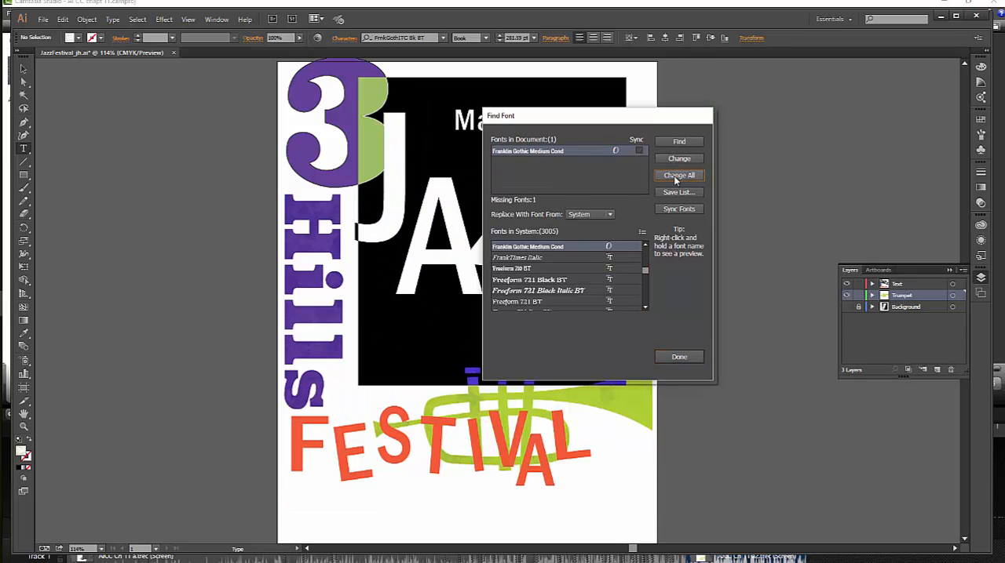
left_click(675, 357)
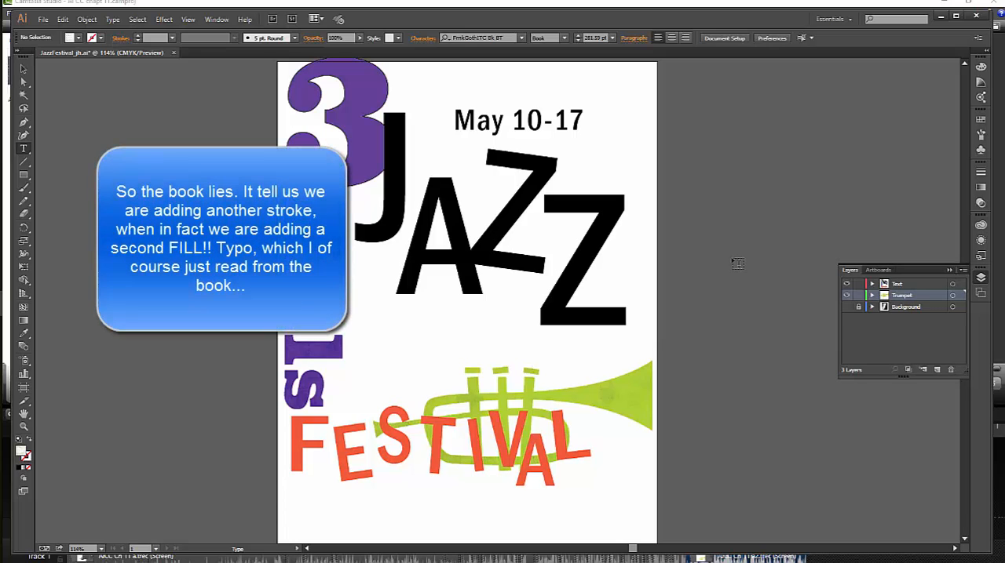
Select the JAZZ text as a type object, add a new fill to it and apply the blue-to-green gradient swatch.
double_click(487, 217)
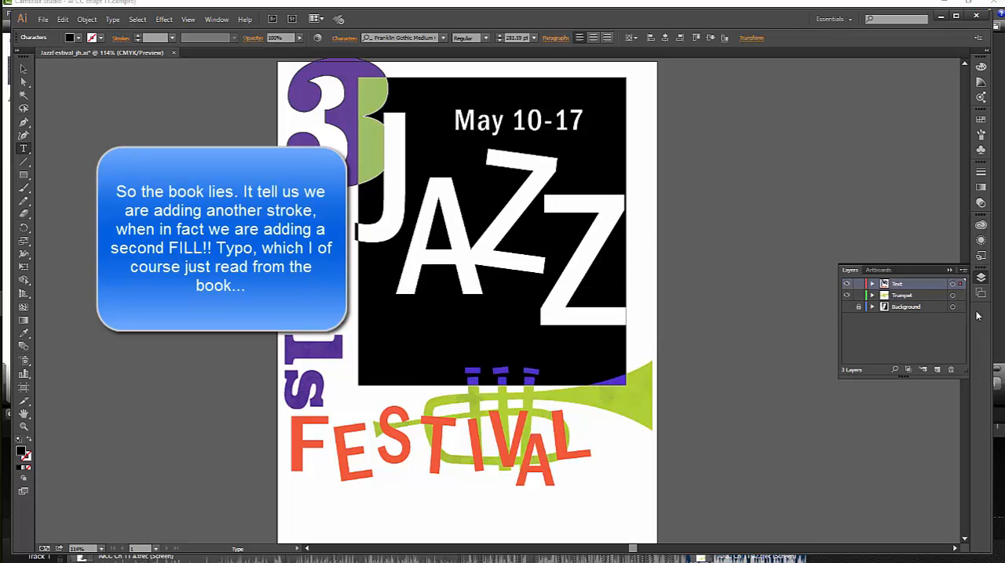
left_click(979, 241)
left_click(978, 241)
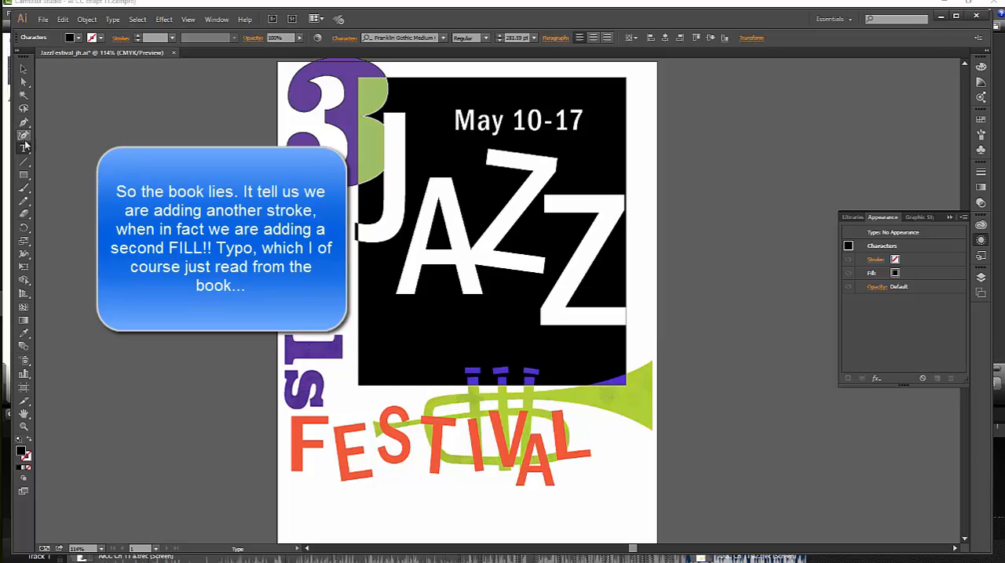
left_click(23, 81)
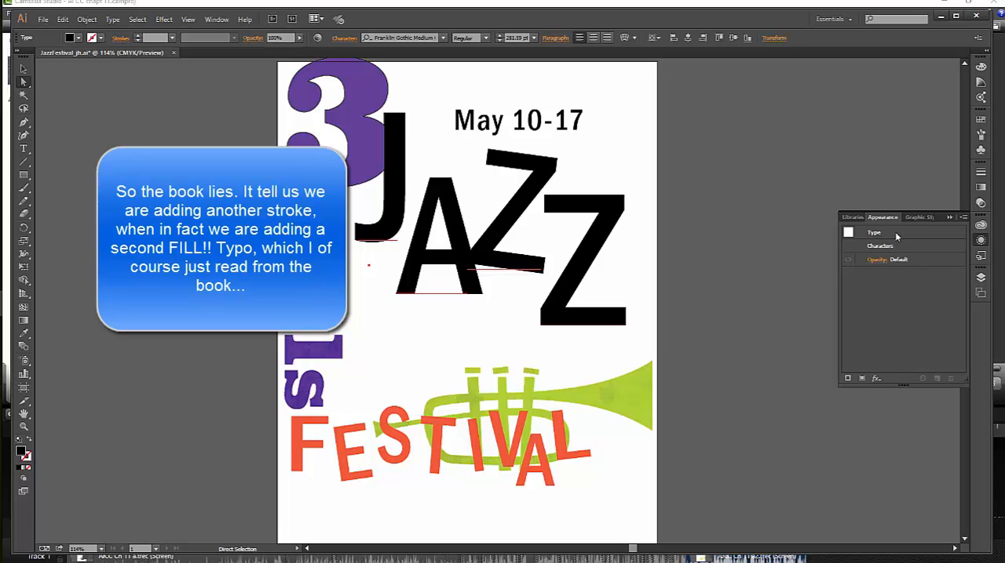
left_click(862, 380)
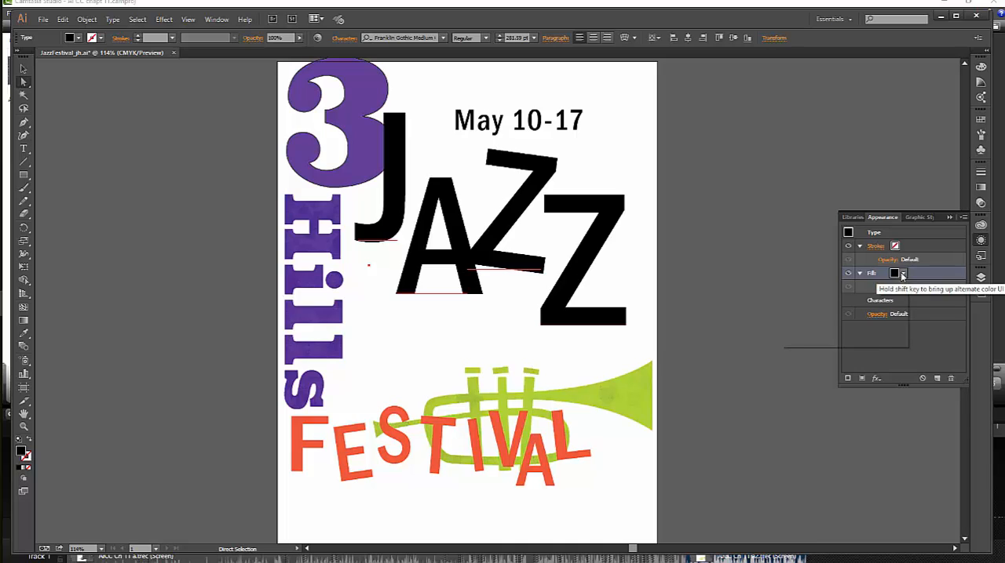
left_click(901, 274)
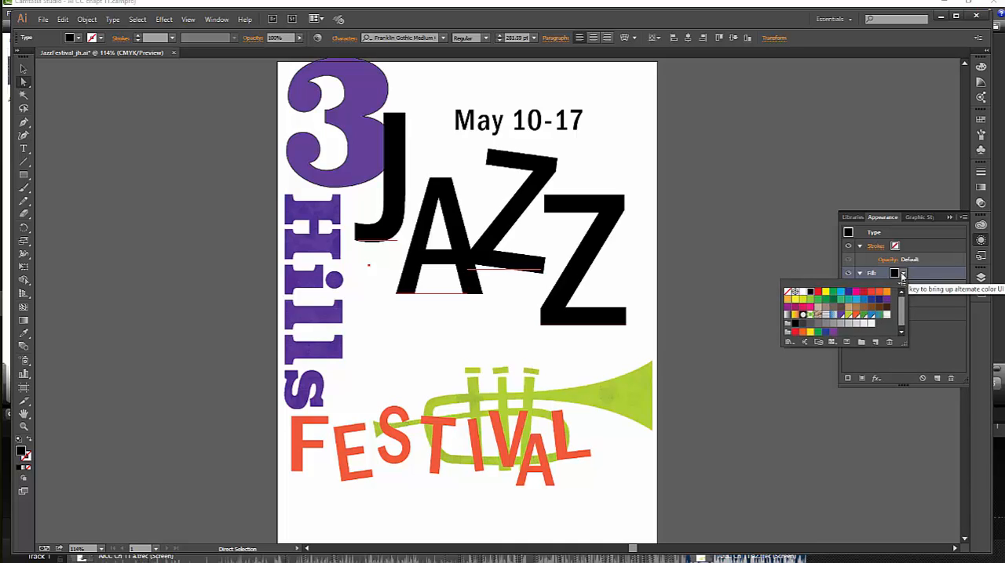
left_click(880, 315)
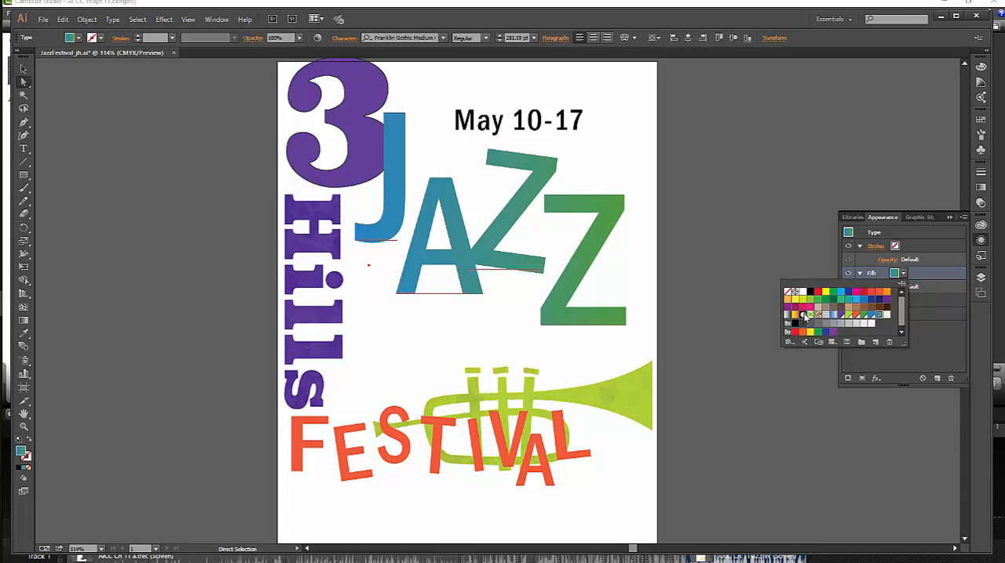
left_click(910, 334)
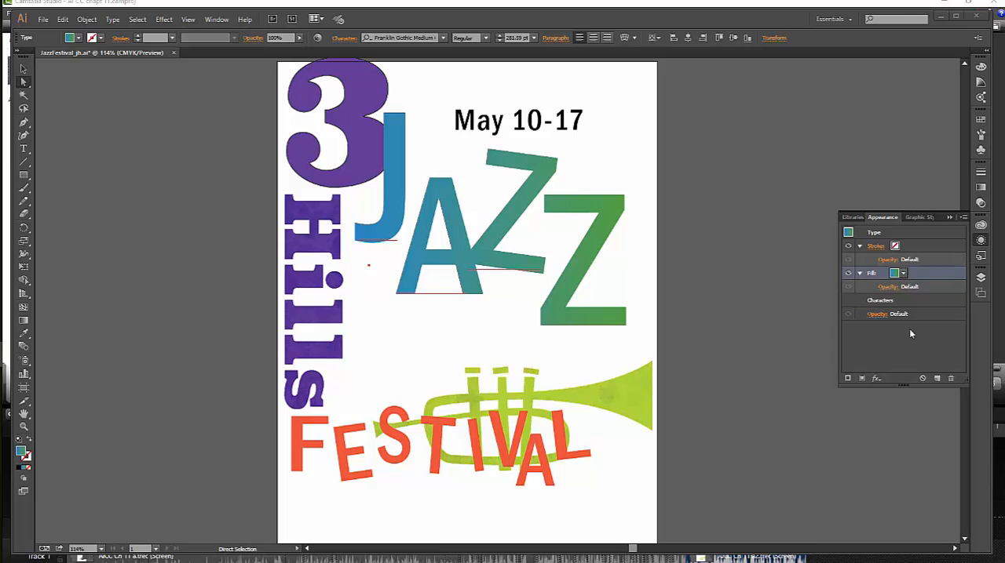
Add a second fill to the JAZZ type object and set the lower fill to the lightest gray swatch.
left_click(861, 378)
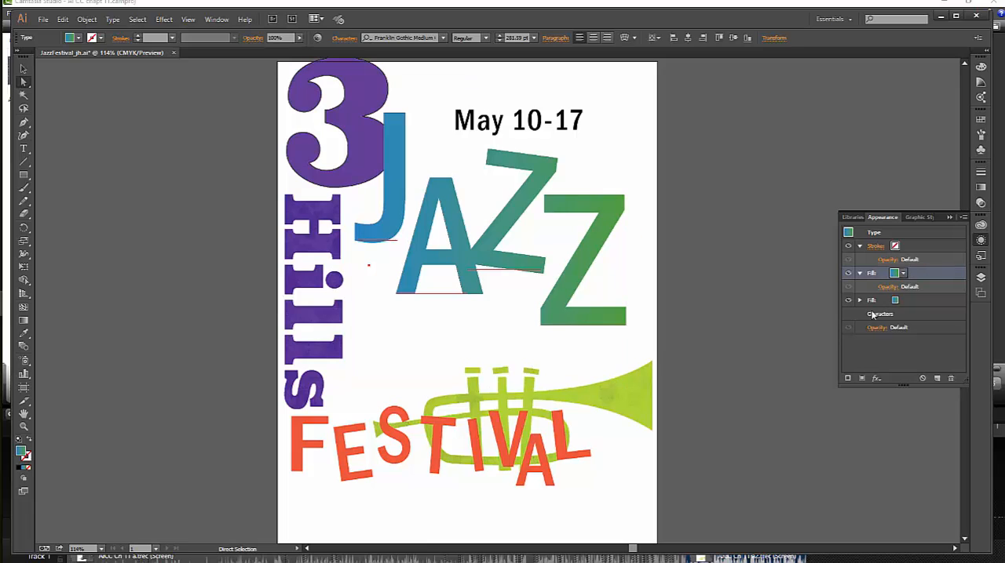
left_click(896, 304)
left_click(902, 302)
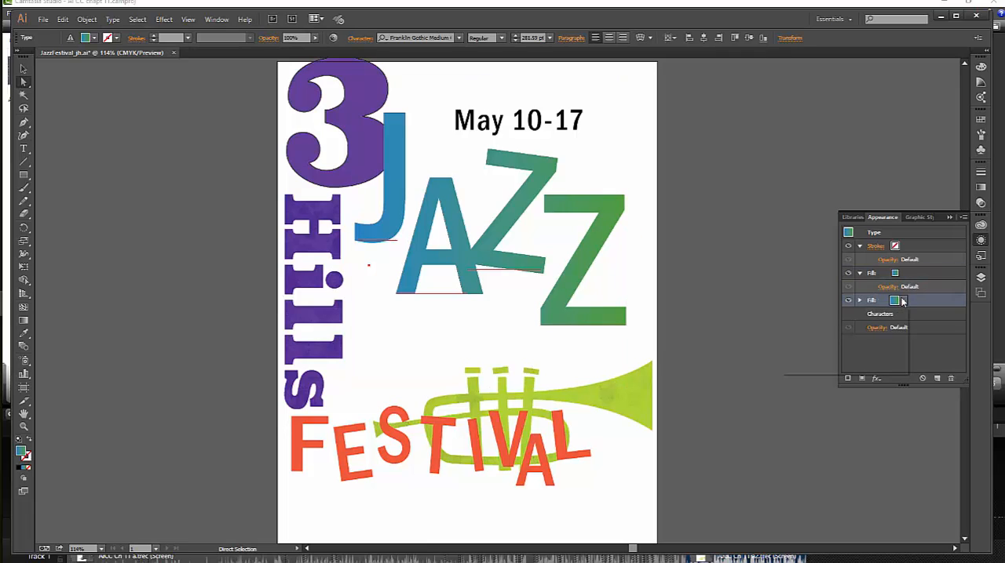
left_click(871, 350)
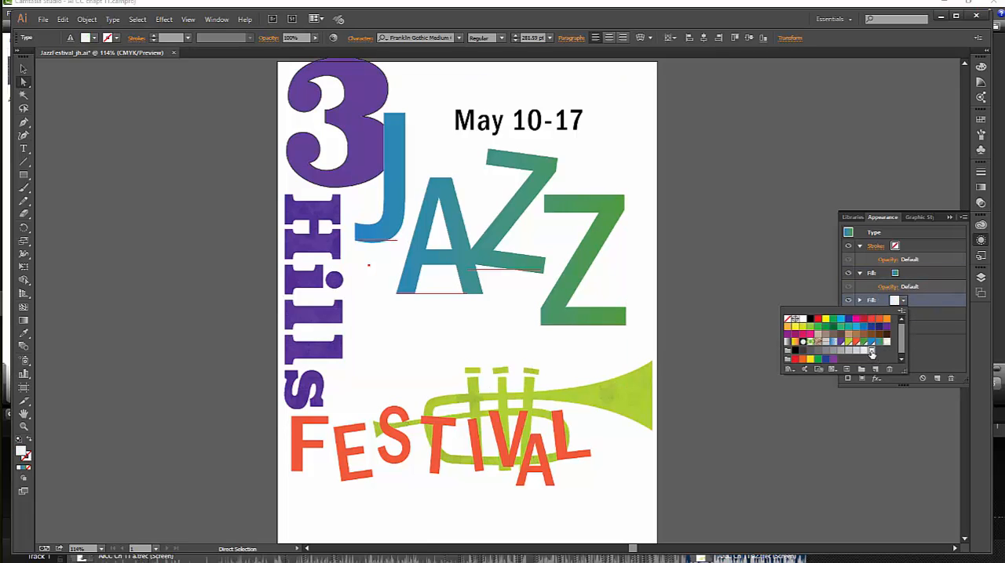
left_click(869, 411)
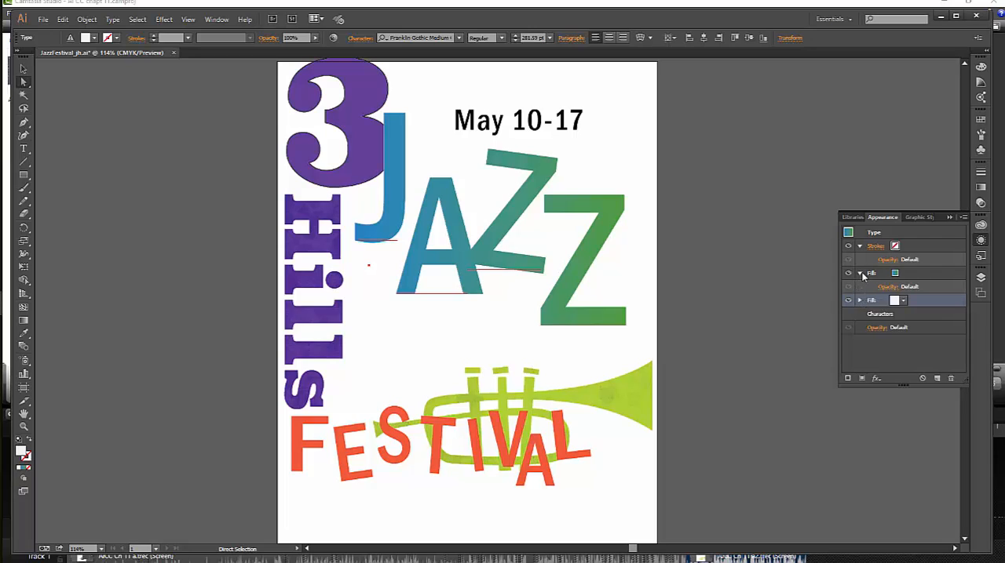
Collapse the stroke and fill attributes and move the light gray fill above the gradient fill.
left_click(859, 273)
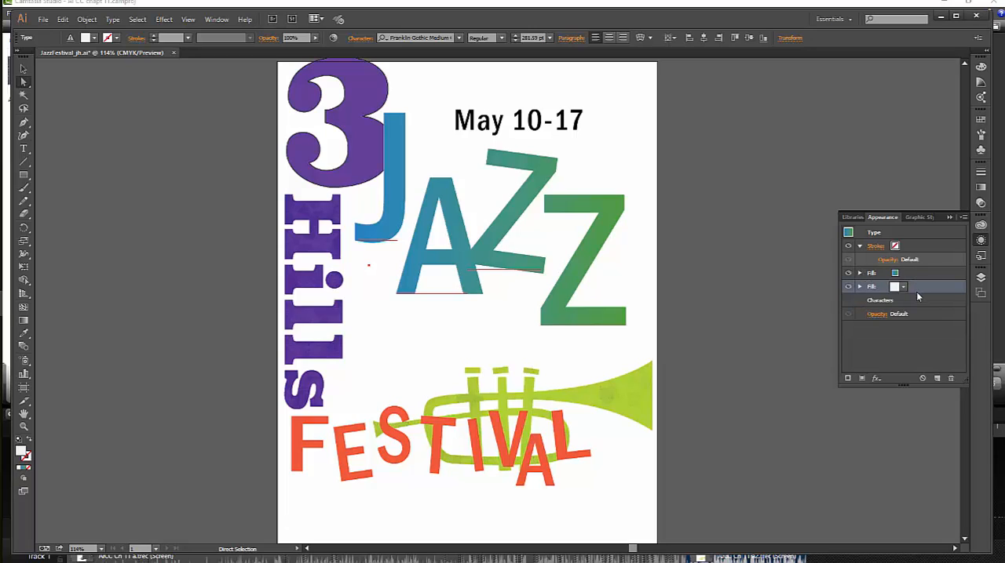
left_click(859, 246)
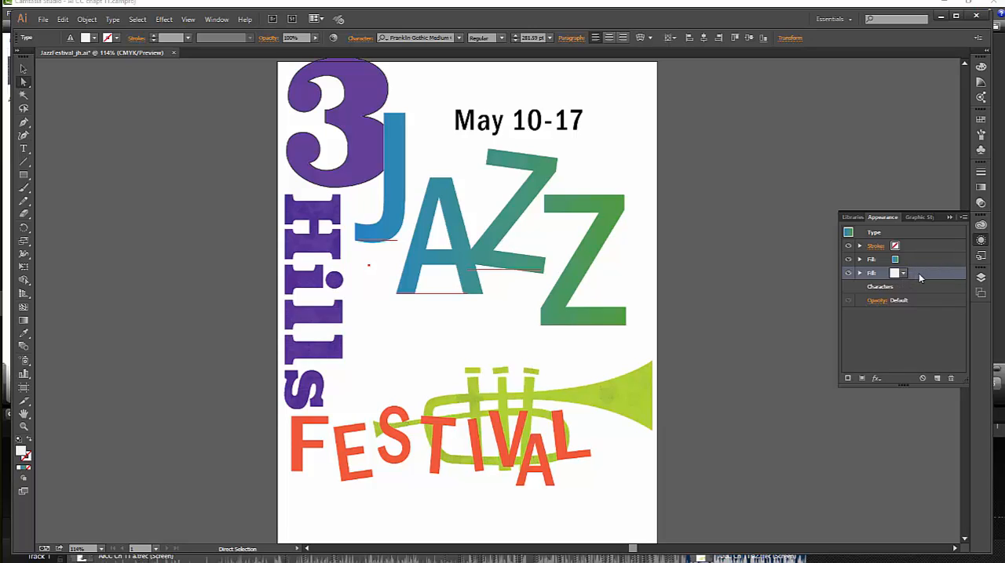
left_click_drag(875, 276, 875, 255)
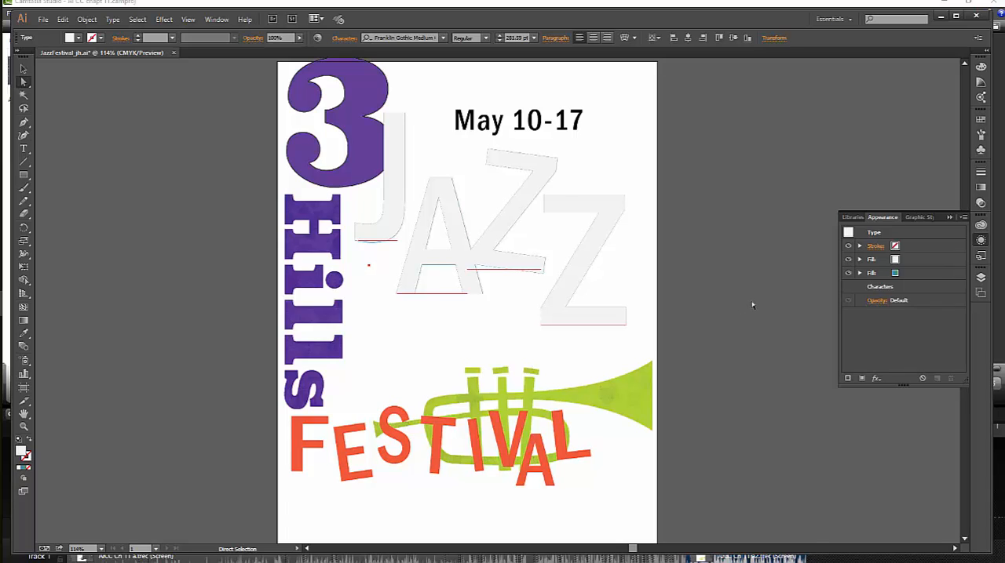
Set the blending mode of the JAZZ text's light gray fill to Multiply.
left_click(859, 260)
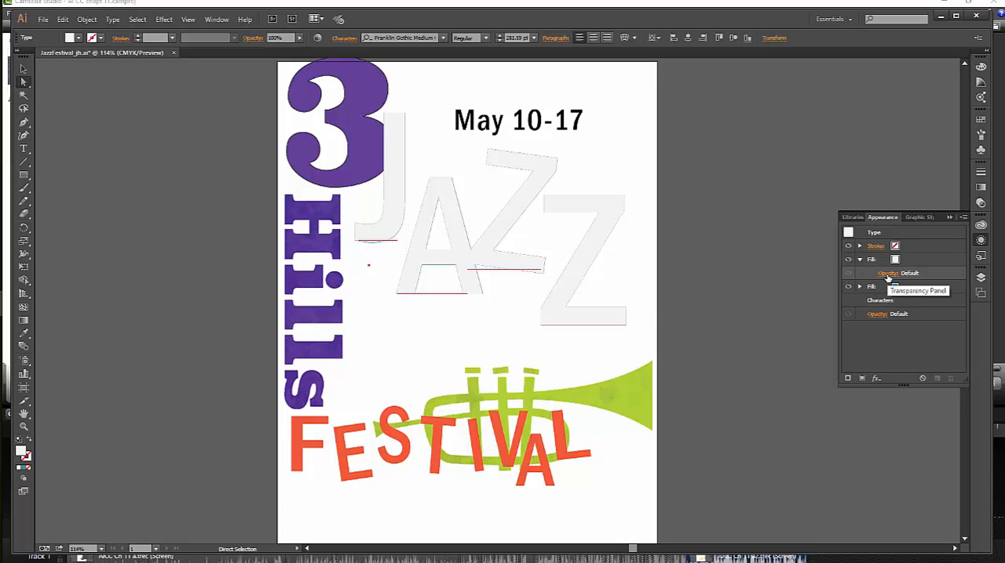
left_click(888, 274)
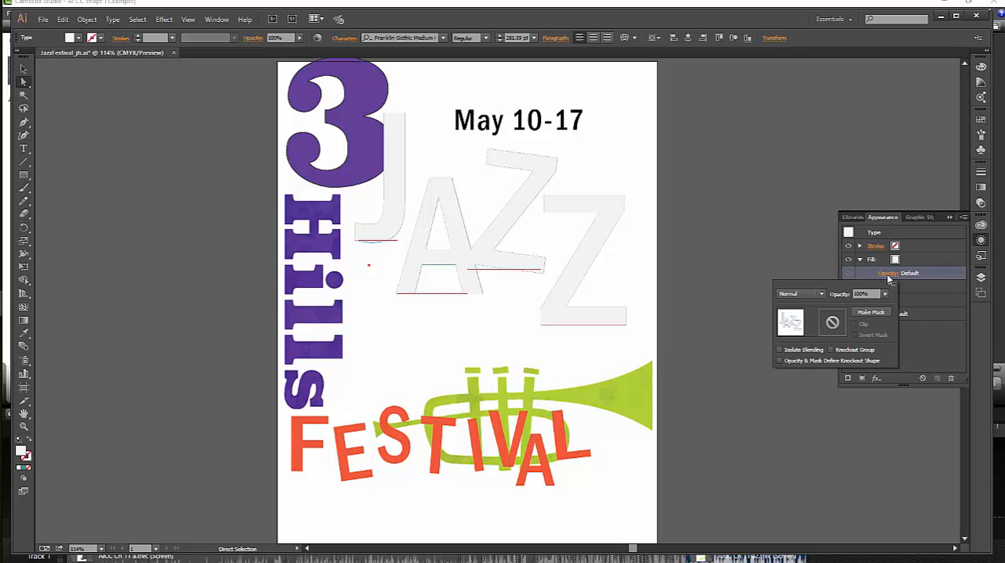
left_click(821, 294)
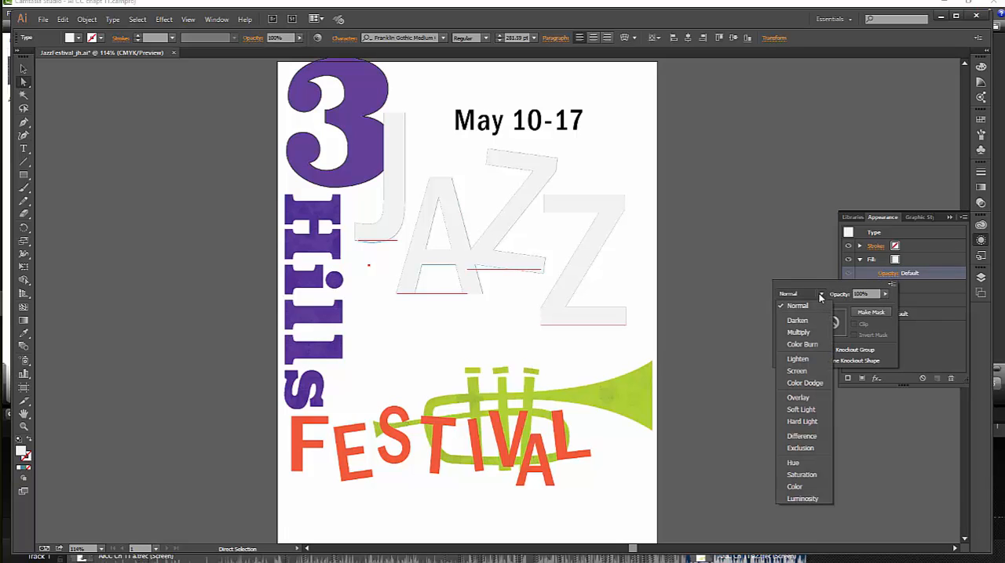
left_click(798, 332)
key("v")
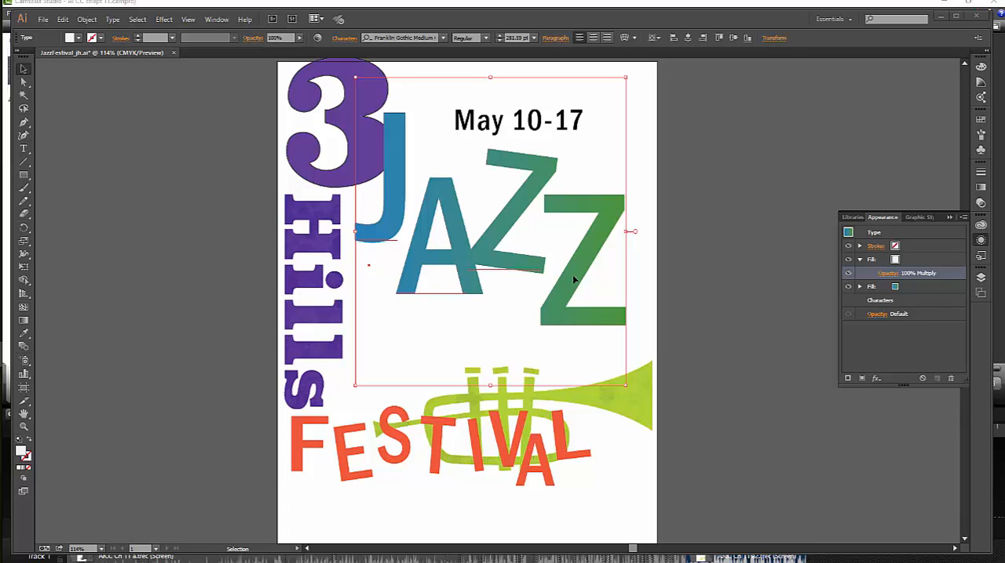
Examine the blended fills on the JAZZ letters up close.
key("ctrl+space")
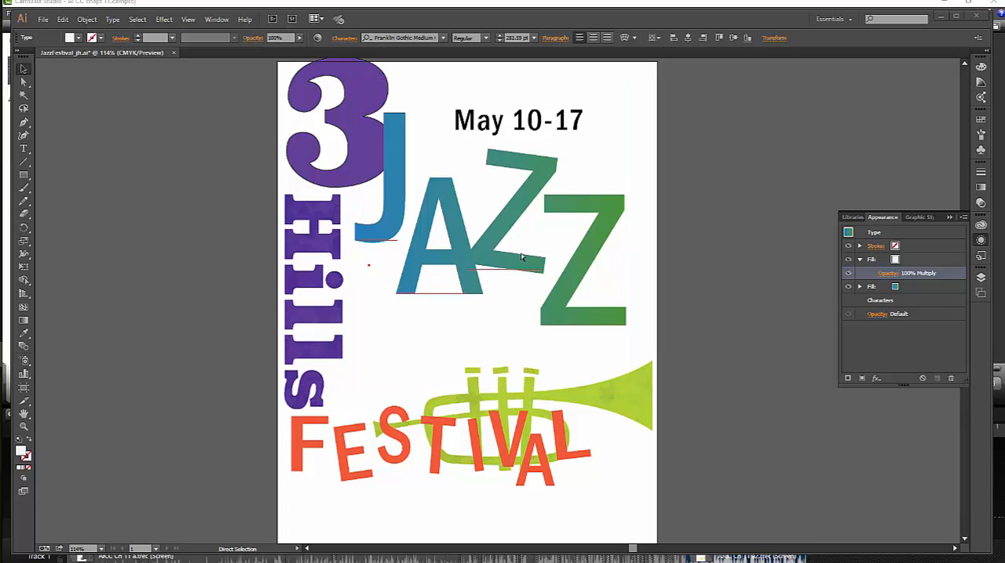
left_click(589, 258, "ctrl")
left_click(502, 264, "ctrl")
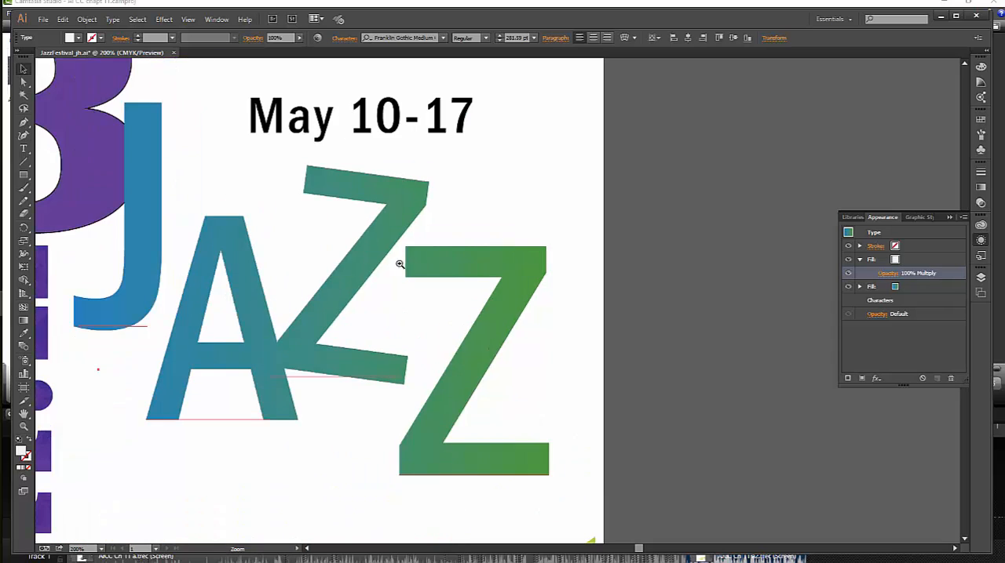
left_click(368, 273, "ctrl")
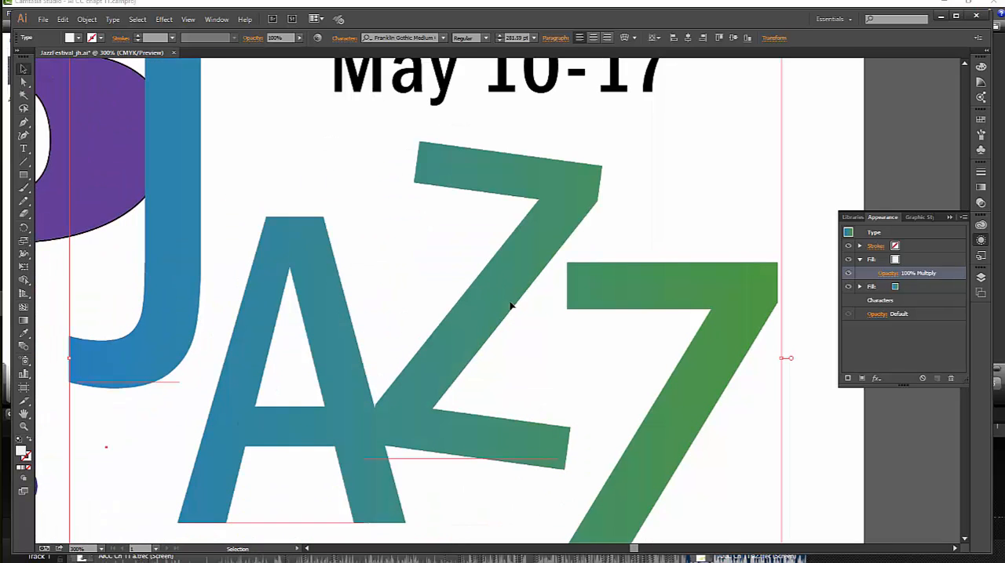
left_click(480, 300, "ctrl+alt")
left_click(447, 301, "ctrl+alt")
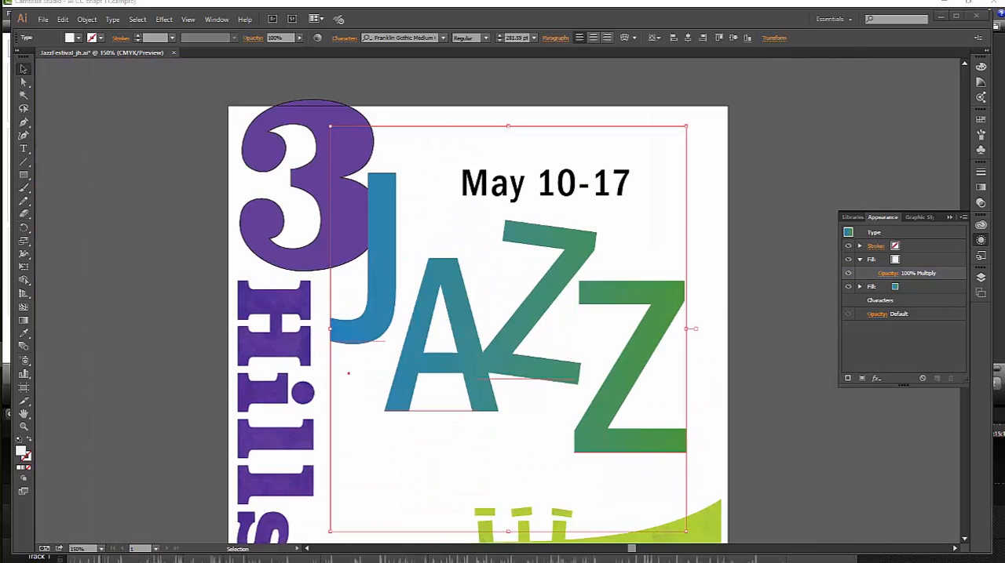